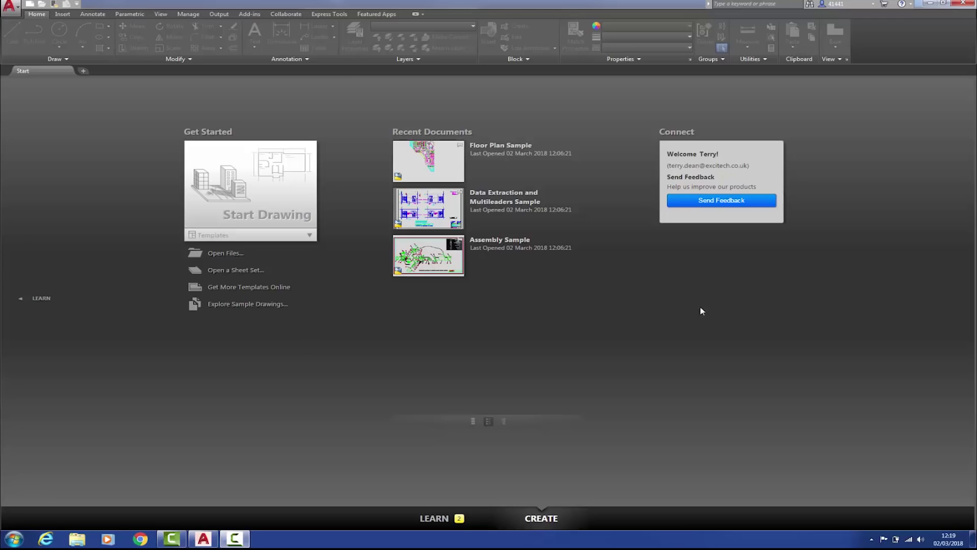
- Start a DWG Compare and choose COMPARE - DB_SAMP-MM - V1 from the DRAWINGS folder as DWG 1
{"action": "left_click", "coordinate": [16, 7]}
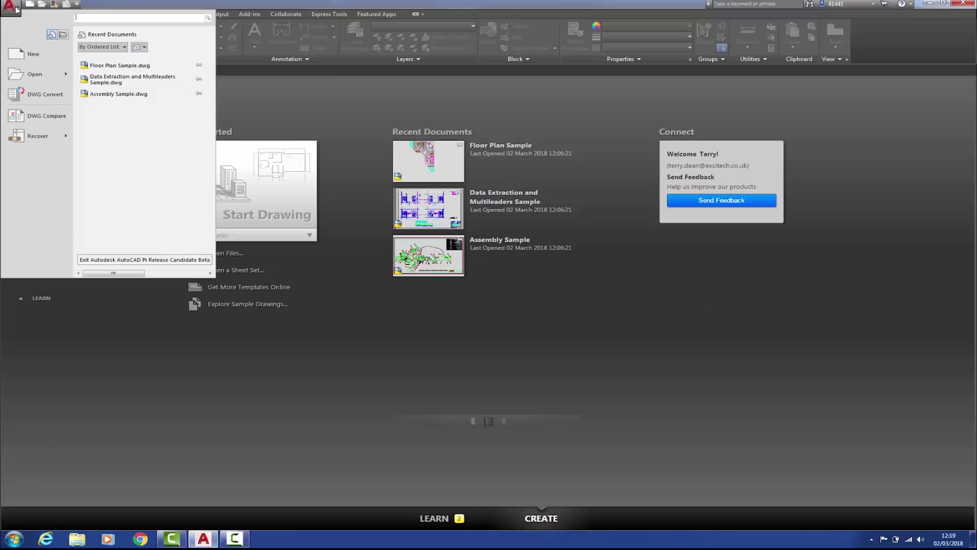
{"action": "left_click", "coordinate": [42, 118]}
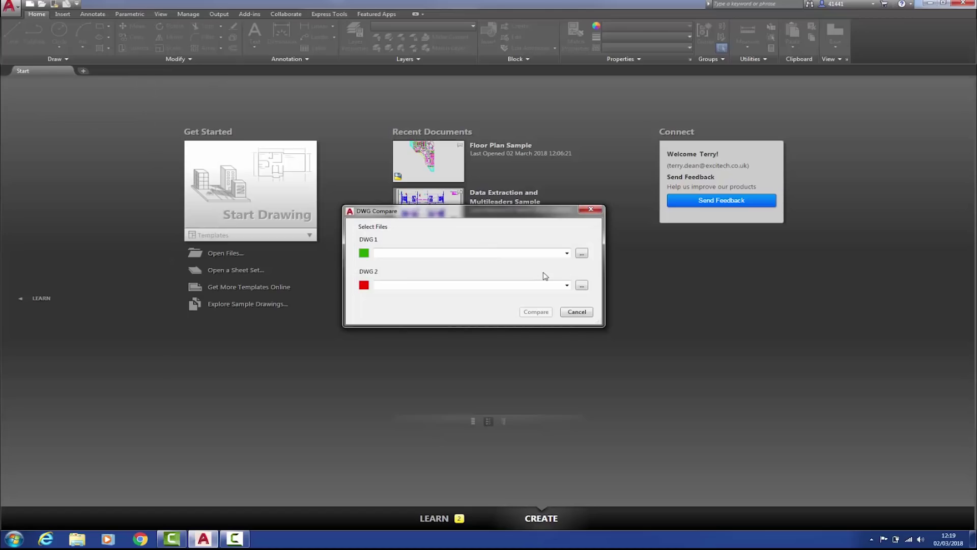
{"action": "left_click", "coordinate": [582, 254]}
{"action": "left_click", "coordinate": [445, 203]}
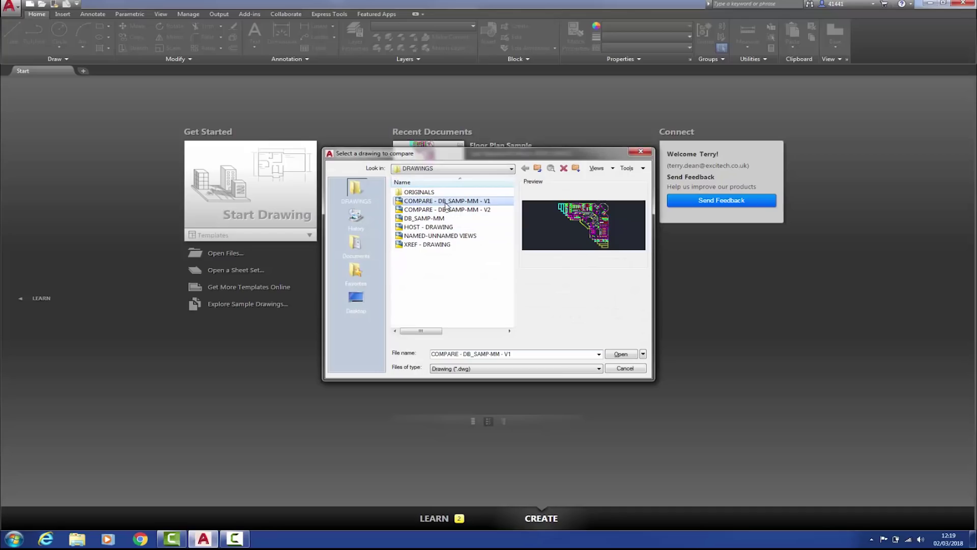
{"action": "left_click", "coordinate": [614, 355]}
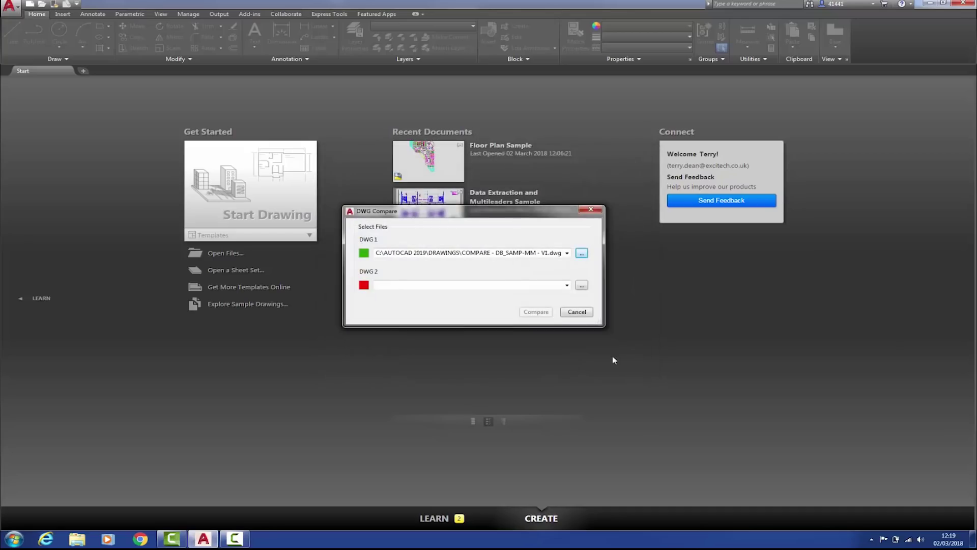
- Choose COMPARE - DB_SAMP-MM - V2 from the DRAWINGS folder as DWG 2 and run the comparison
{"action": "left_click", "coordinate": [582, 285]}
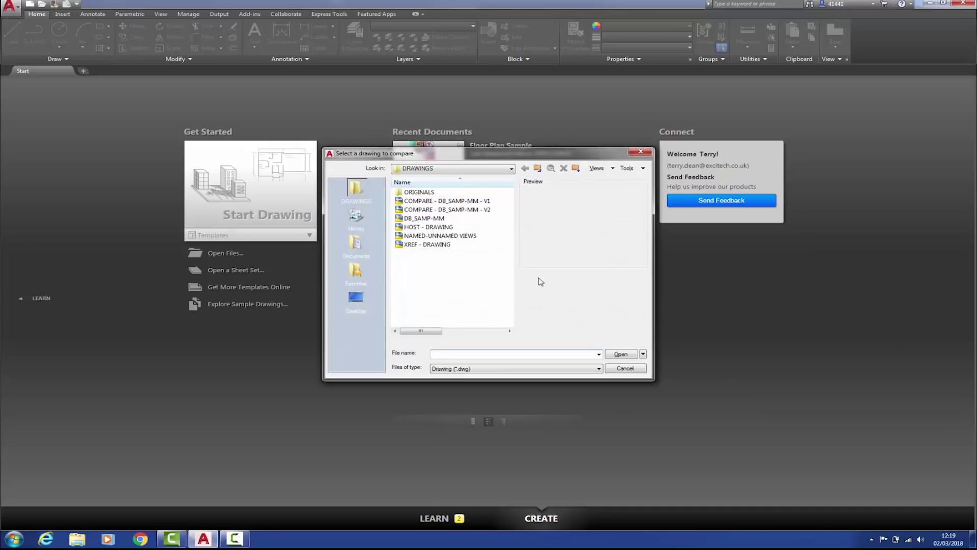
{"action": "left_click", "coordinate": [447, 209]}
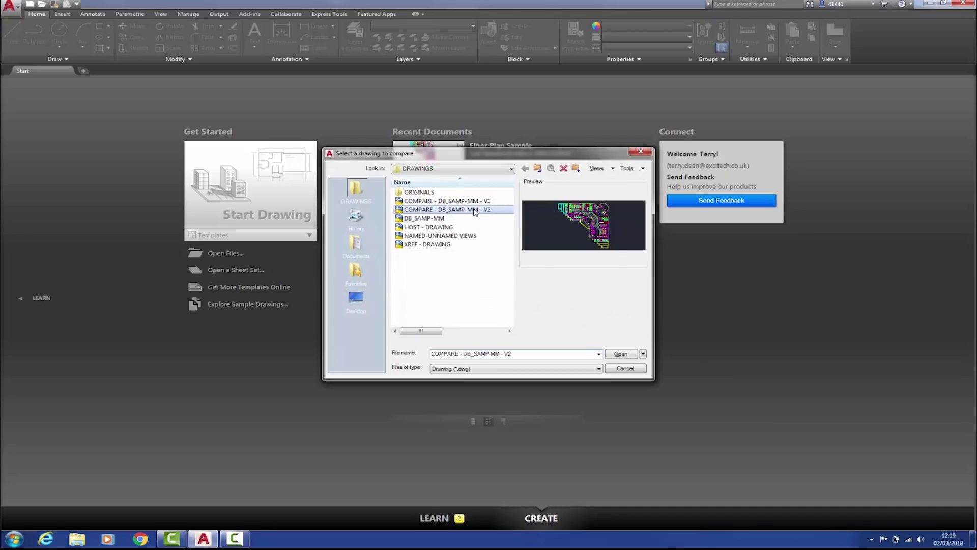
{"action": "left_click", "coordinate": [609, 355]}
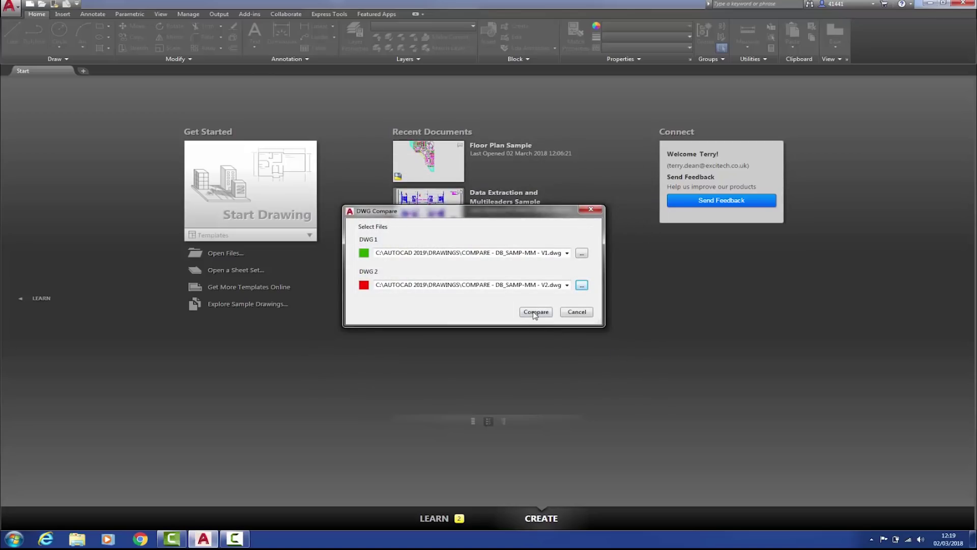
{"action": "left_click", "coordinate": [535, 312]}
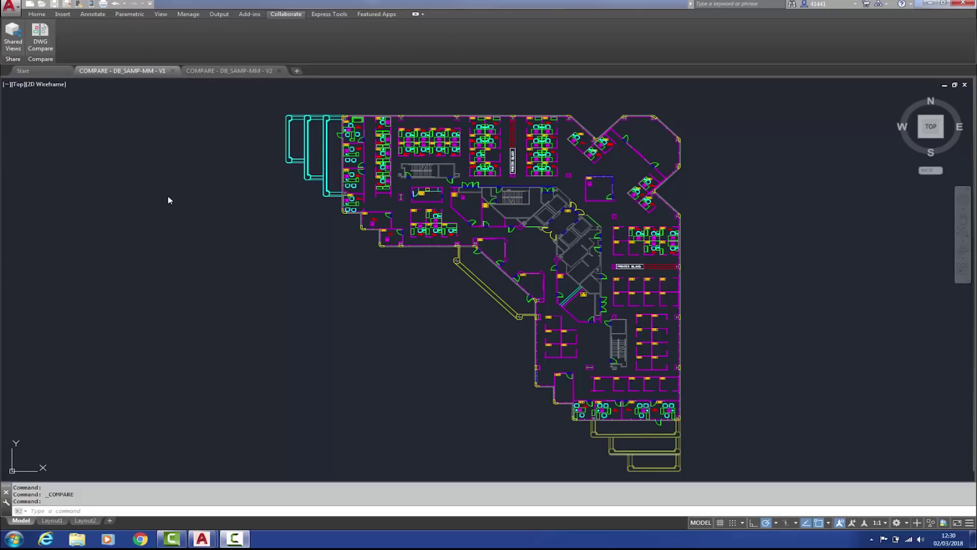
{"action": "left_click", "coordinate": [15, 9]}
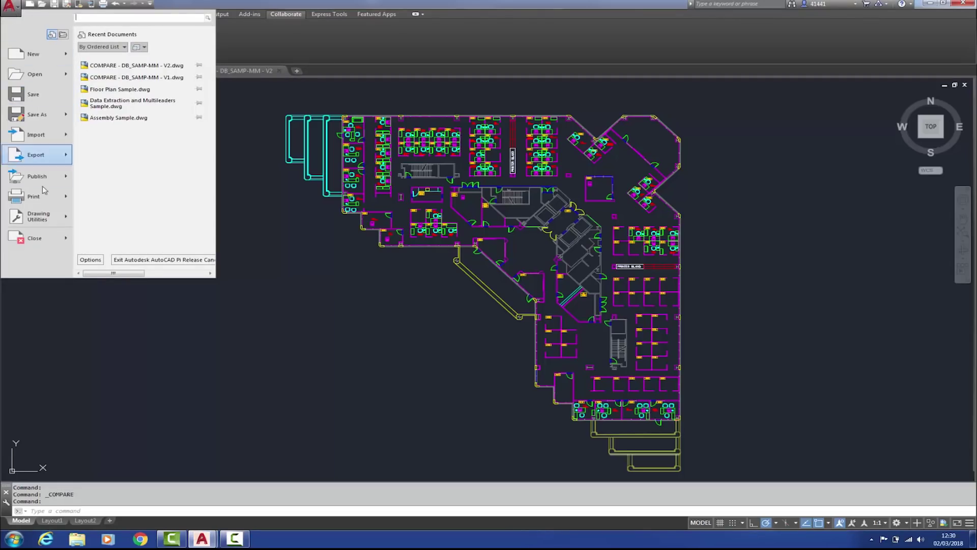
{"action": "mouse_move", "coordinate": [47, 217]}
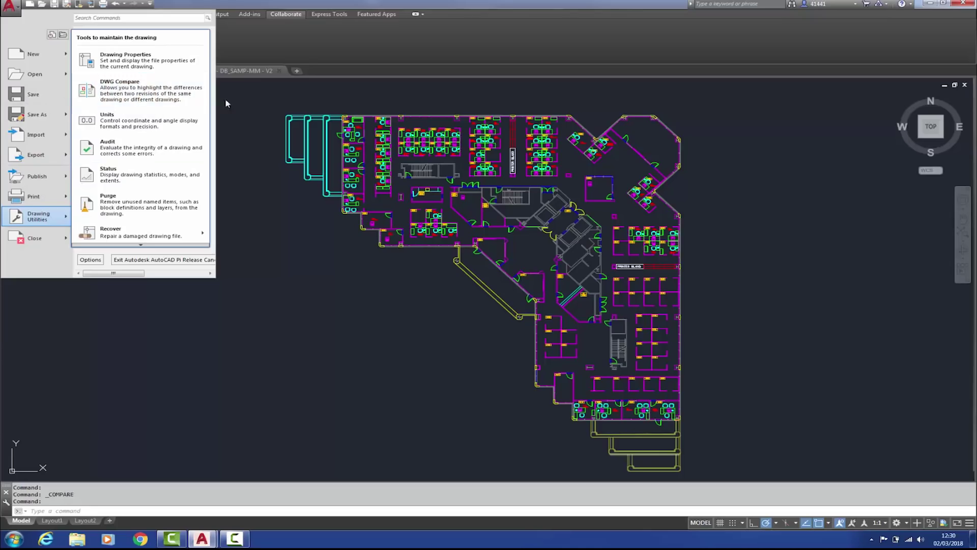
{"action": "left_click", "coordinate": [248, 102]}
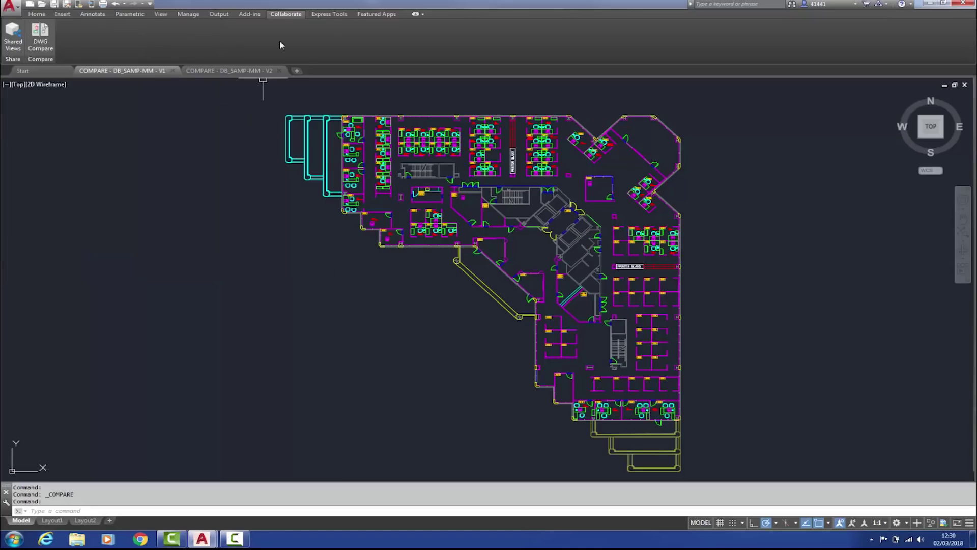
- Run DWG Compare from the open V1 drawing, with COMPARE - DB_SAMP-MM - V2 as DWG 2
{"action": "left_click", "coordinate": [284, 18]}
{"action": "left_click", "coordinate": [42, 44]}
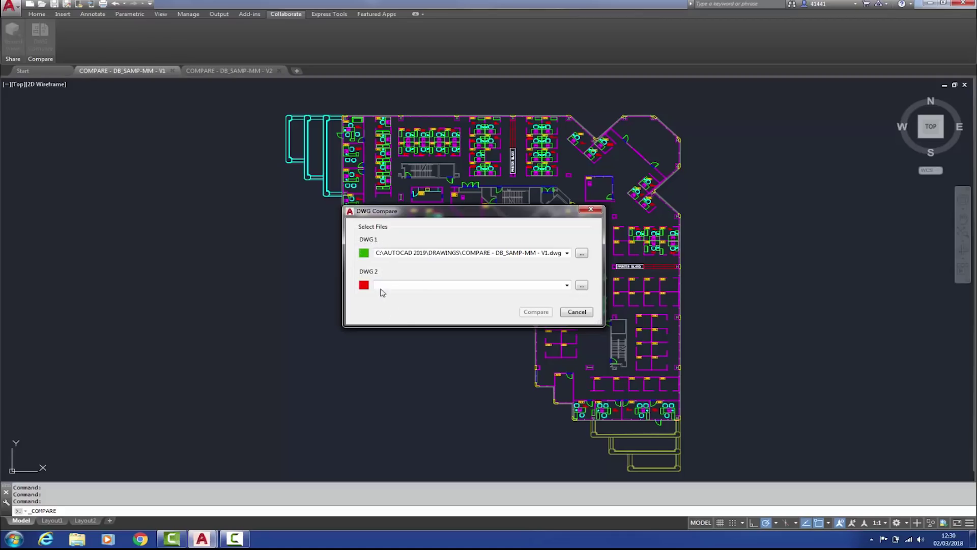
{"action": "left_click", "coordinate": [567, 285]}
{"action": "left_click", "coordinate": [554, 294]}
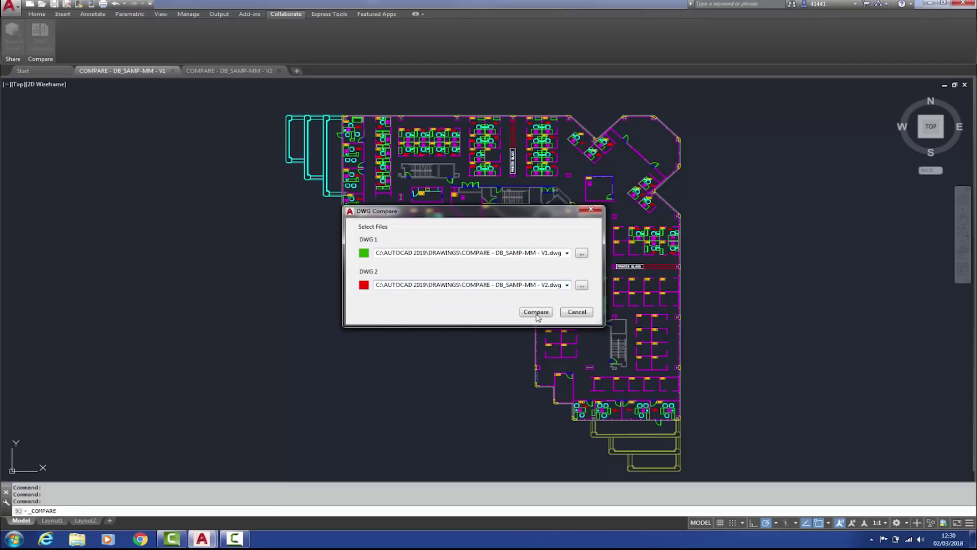
{"action": "left_click", "coordinate": [536, 314]}
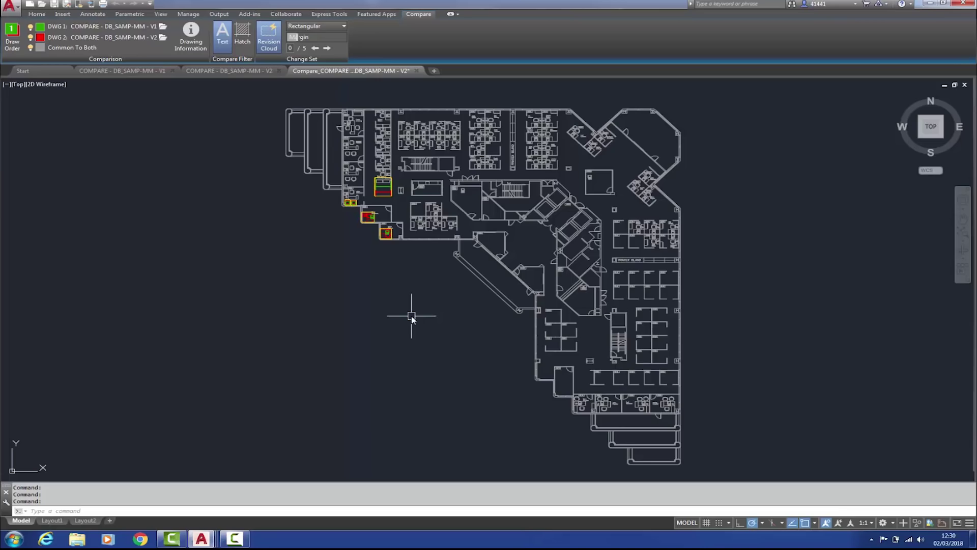
- Check the comparison color settings for DWG 1 and DWG 2, accepting the colors already selected
{"action": "scroll", "coordinate": [382, 199], "scroll_direction": "up", "scroll_amount": 6}
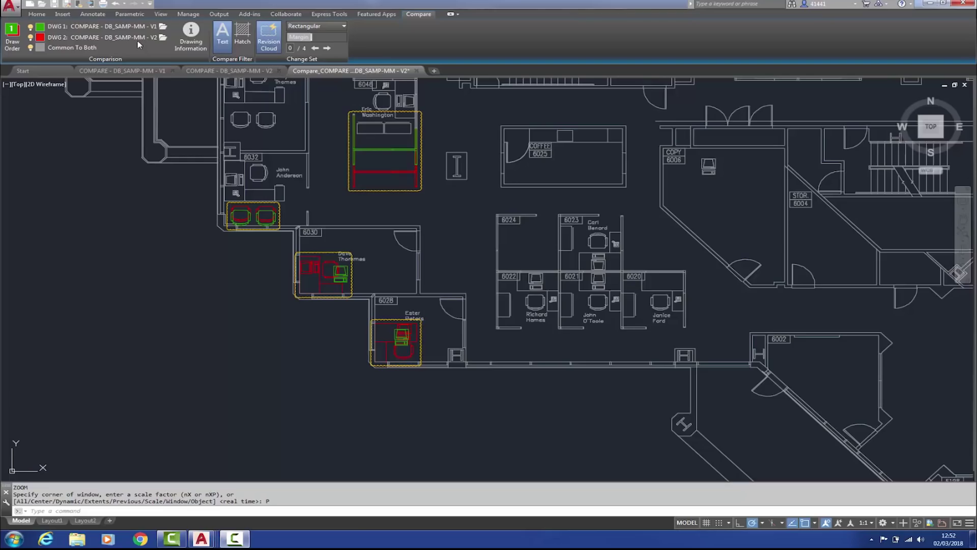
{"action": "left_click", "coordinate": [40, 29]}
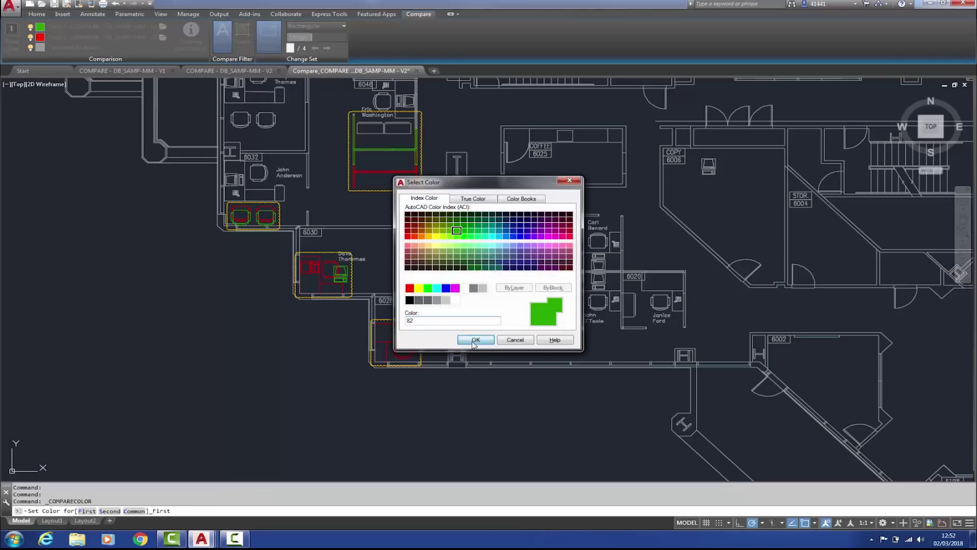
{"action": "left_click", "coordinate": [476, 340]}
{"action": "left_click", "coordinate": [40, 37]}
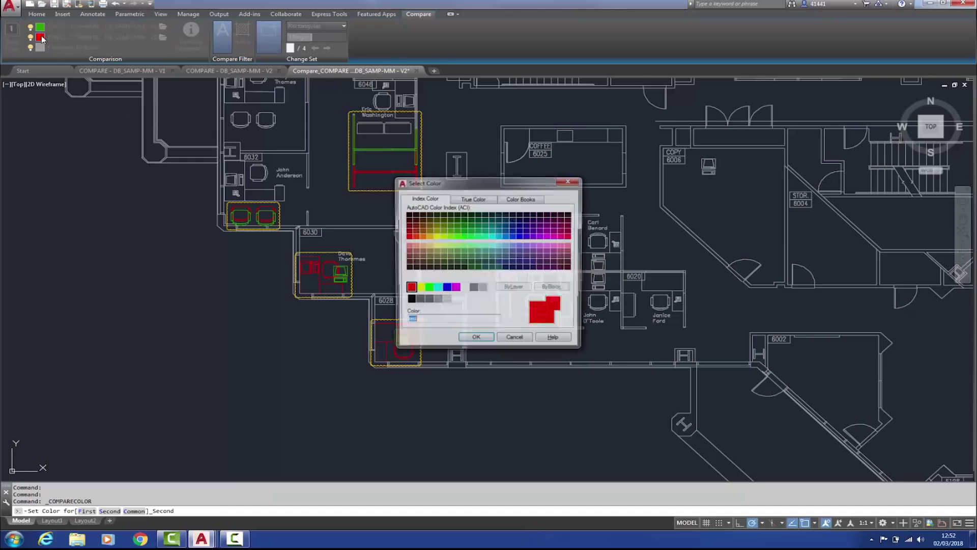
{"action": "left_click", "coordinate": [465, 341]}
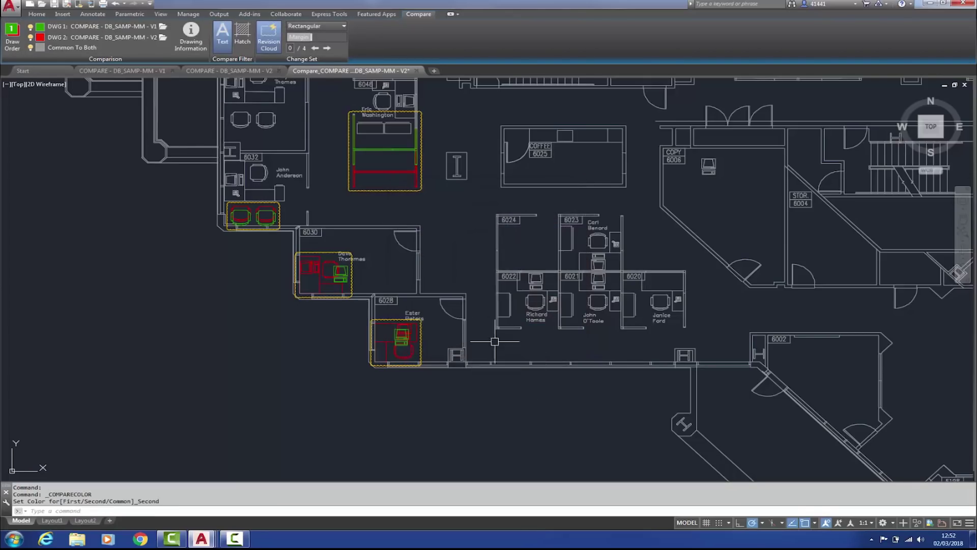
- Toggle the revision clouds off and on again, and set their shape to Polygonal
{"action": "left_click", "coordinate": [266, 43]}
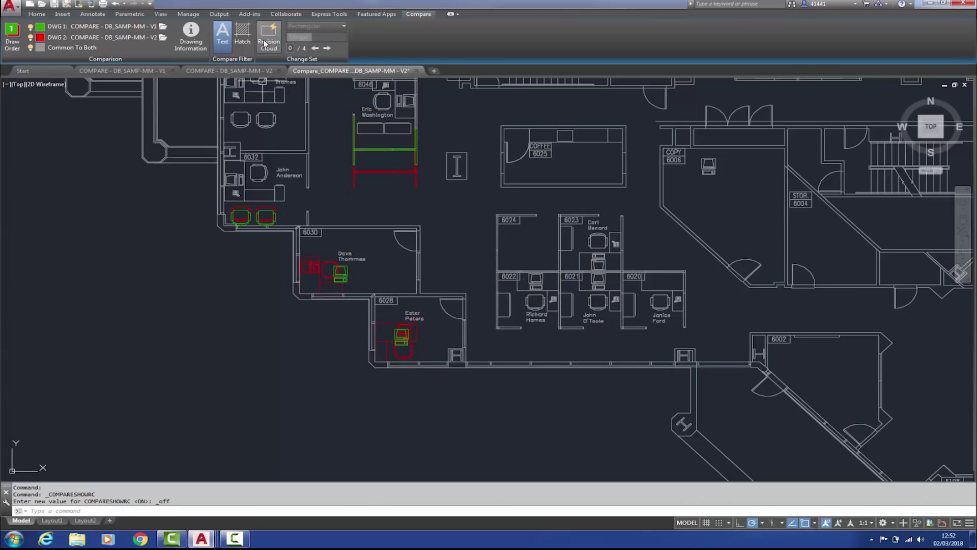
{"action": "left_click", "coordinate": [267, 43]}
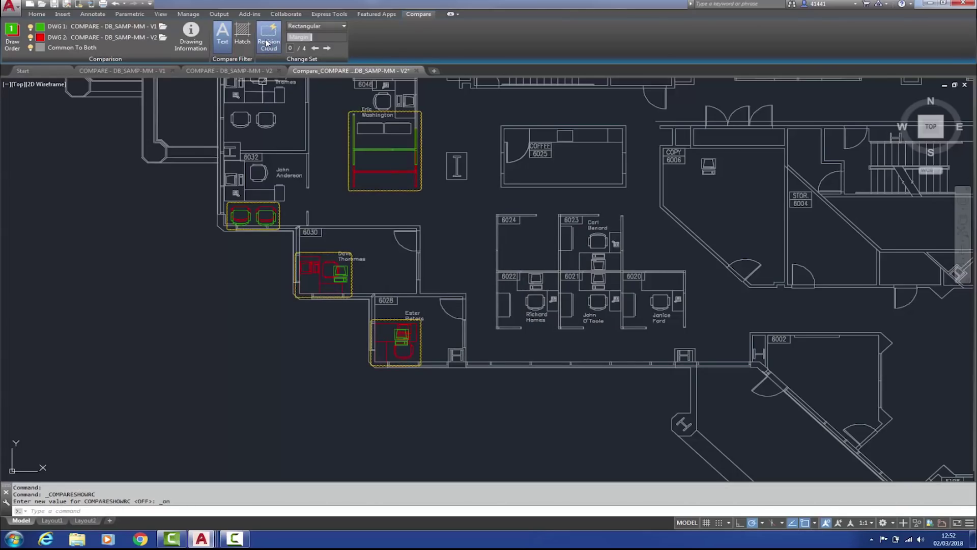
{"action": "left_click", "coordinate": [343, 26]}
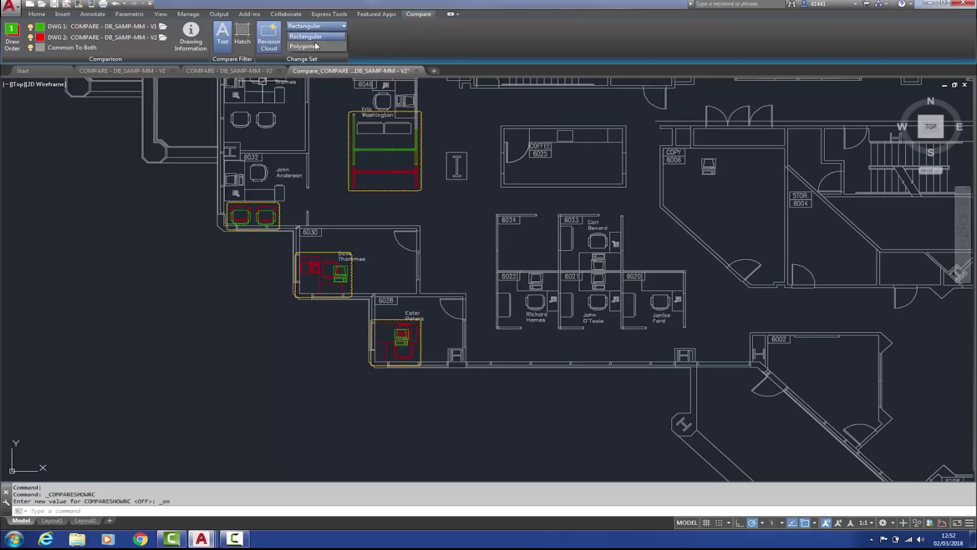
{"action": "left_click", "coordinate": [316, 47]}
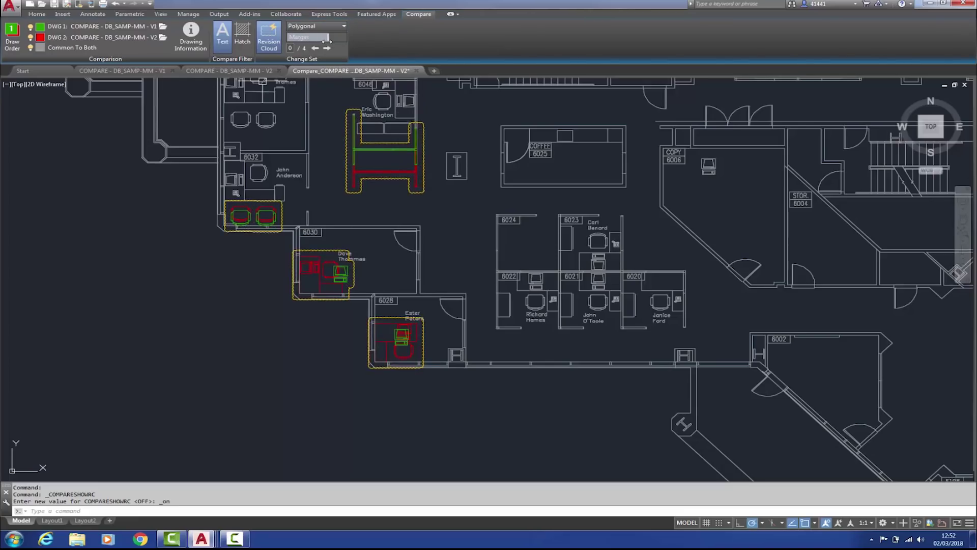
- Adjust the margin of the revision clouds and set their shape to Rectangular
{"action": "left_click_drag", "start_coordinate": [314, 39], "coordinate": [313, 38]}
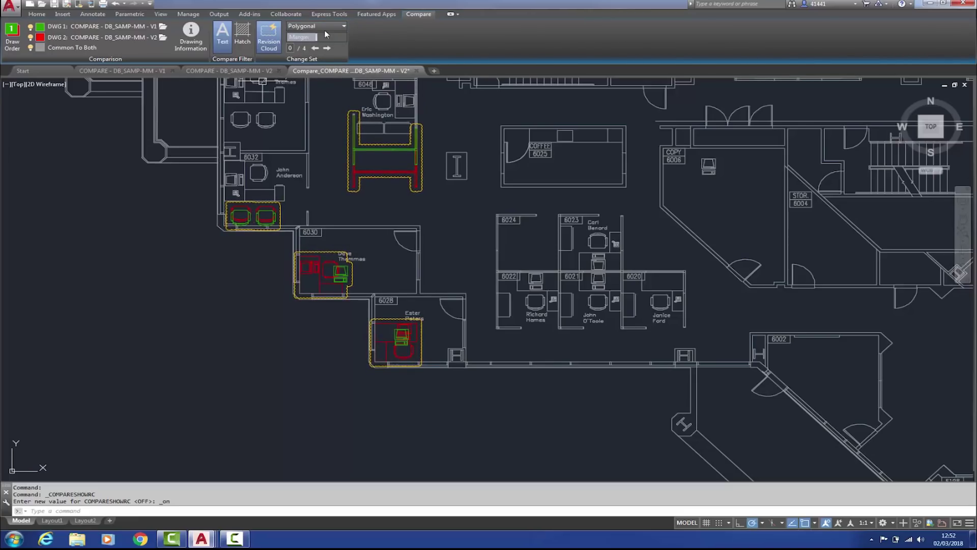
{"action": "left_click", "coordinate": [316, 26]}
{"action": "left_click", "coordinate": [319, 37]}
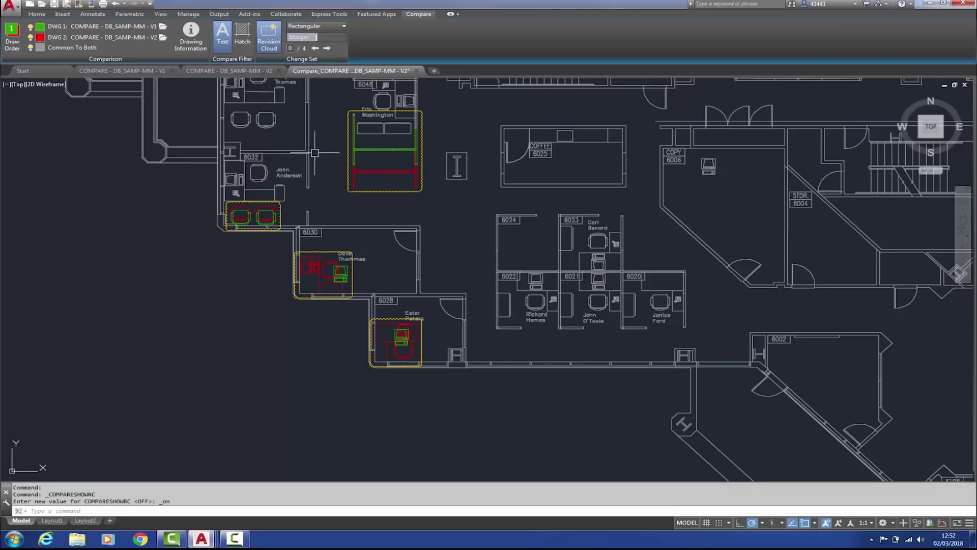
- Step forward through the change set and back again to examine each clouded difference between the two drawings
{"action": "left_click", "coordinate": [327, 48]}
{"action": "left_click", "coordinate": [326, 47]}
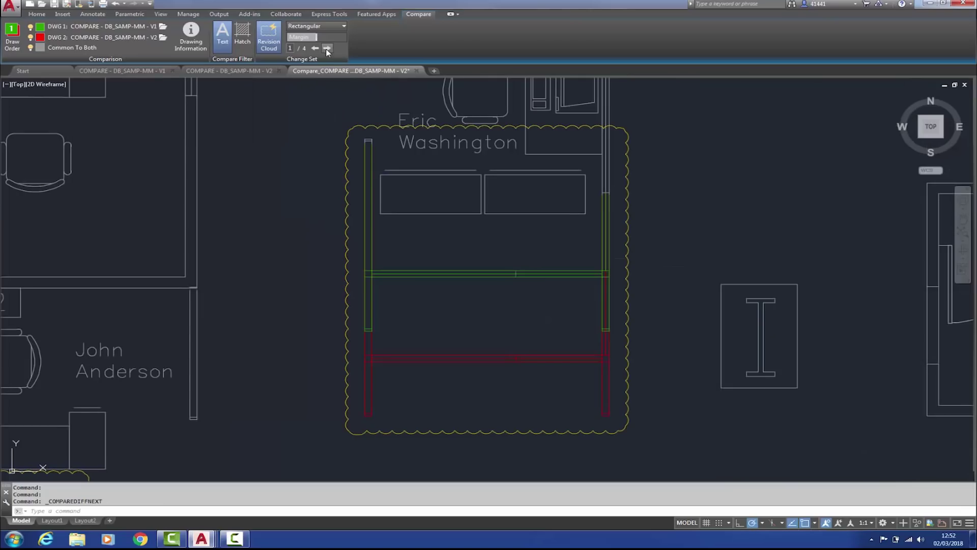
{"action": "left_click", "coordinate": [327, 48]}
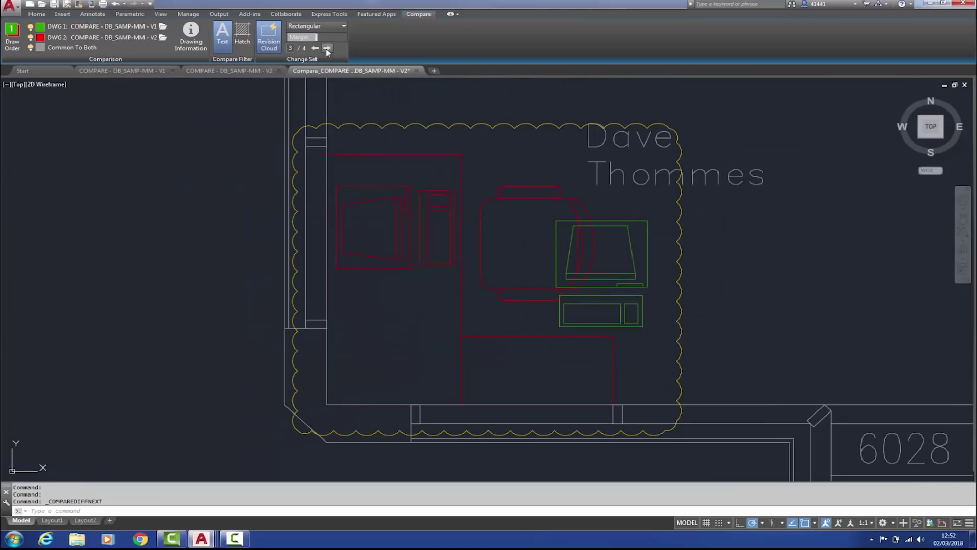
{"action": "left_click", "coordinate": [327, 49]}
{"action": "left_click", "coordinate": [316, 49]}
{"action": "left_click", "coordinate": [317, 48]}
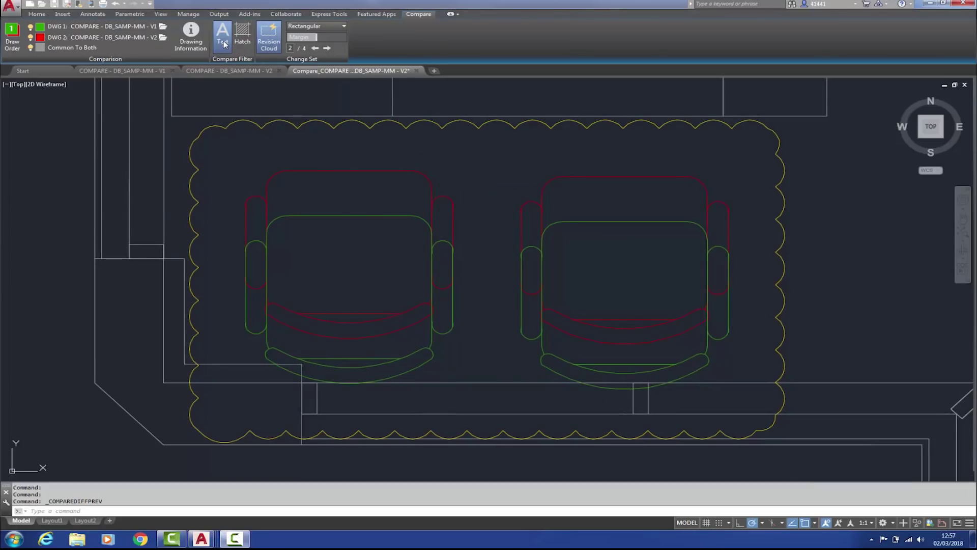
{"action": "left_click", "coordinate": [245, 46]}
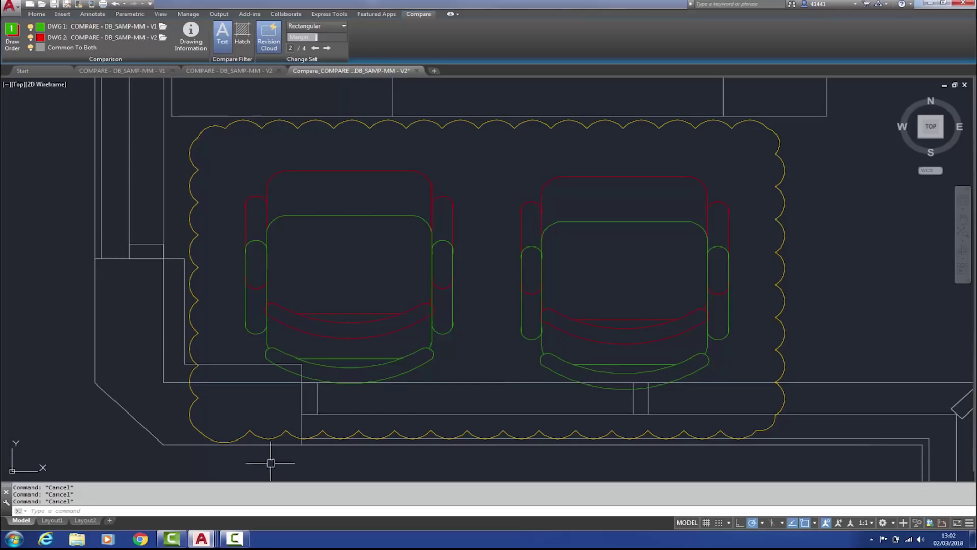
- Run the COMPAREPROPS command to view the comparison properties
{"action": "type", "text": "COMPAREP"}
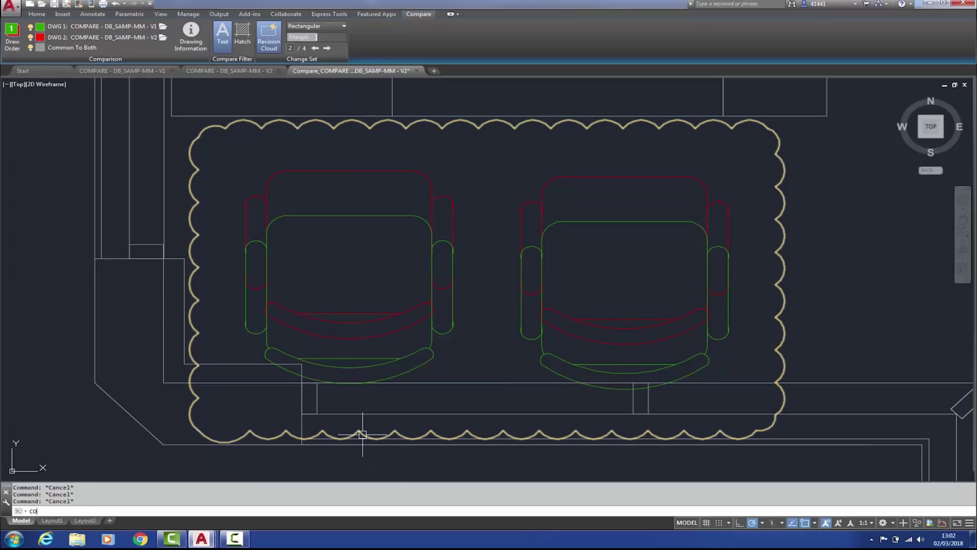
{"action": "type", "text": "ROPS"}
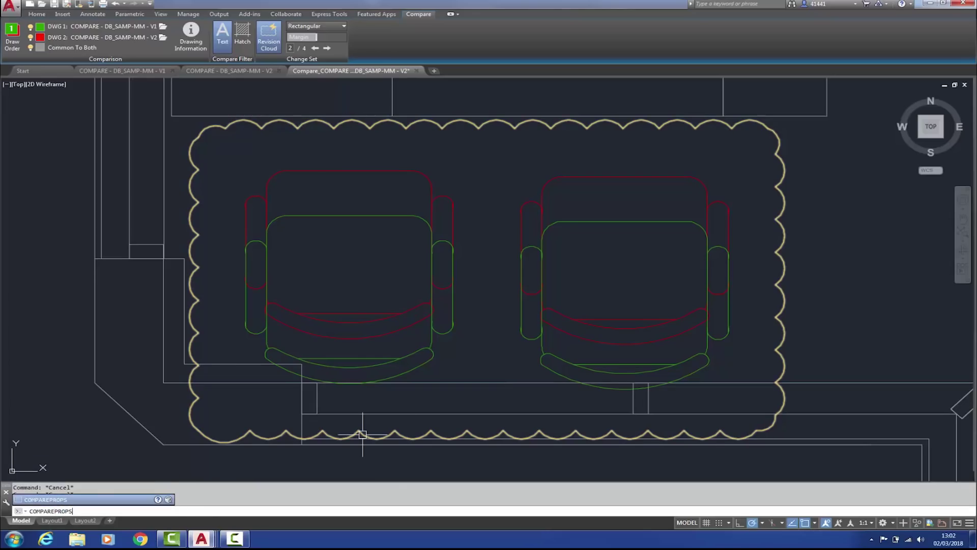
{"action": "key", "text": "Return"}
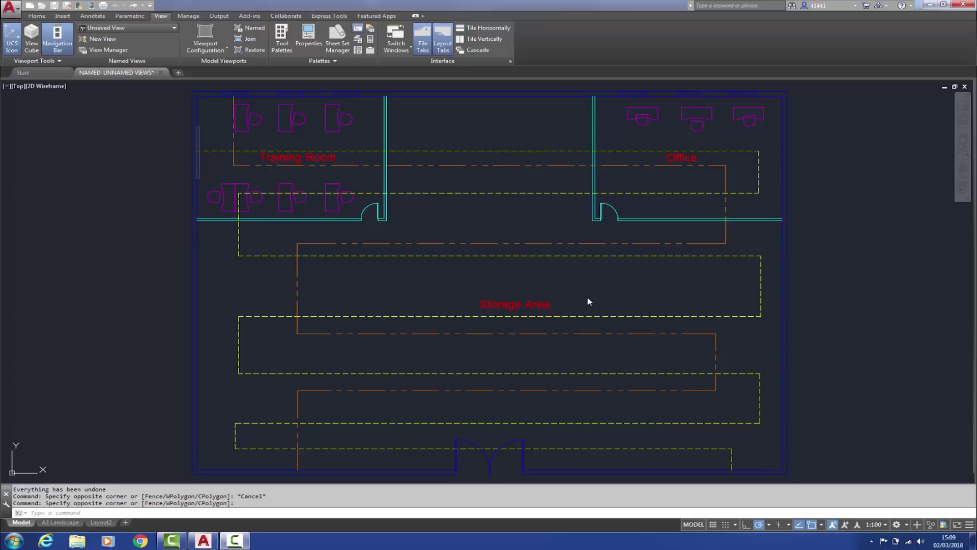
- Create a named view called OVERALL PLAN with a window boundary enclosing the entire floor plan
{"action": "left_click", "coordinate": [104, 41]}
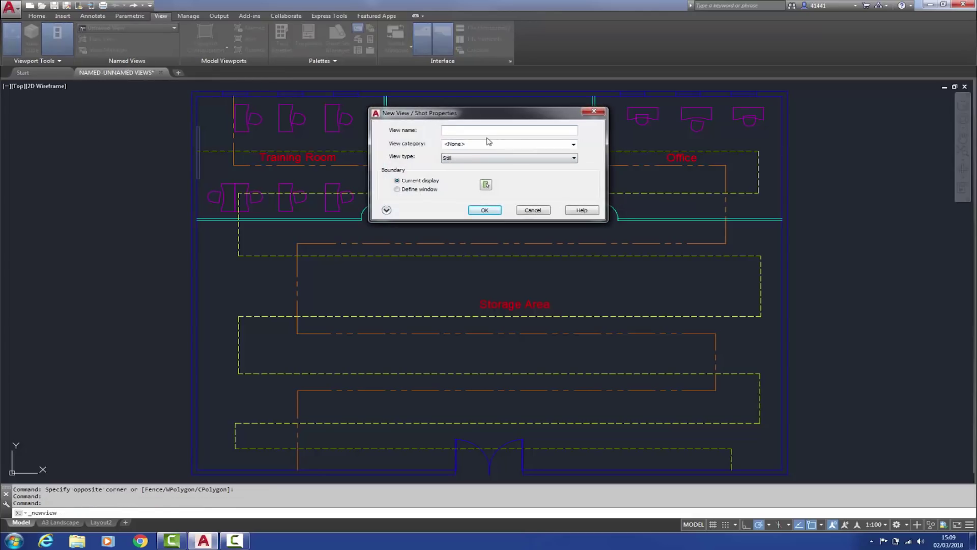
{"action": "type", "text": "OVERALL PLAN"}
{"action": "left_click", "coordinate": [398, 189]}
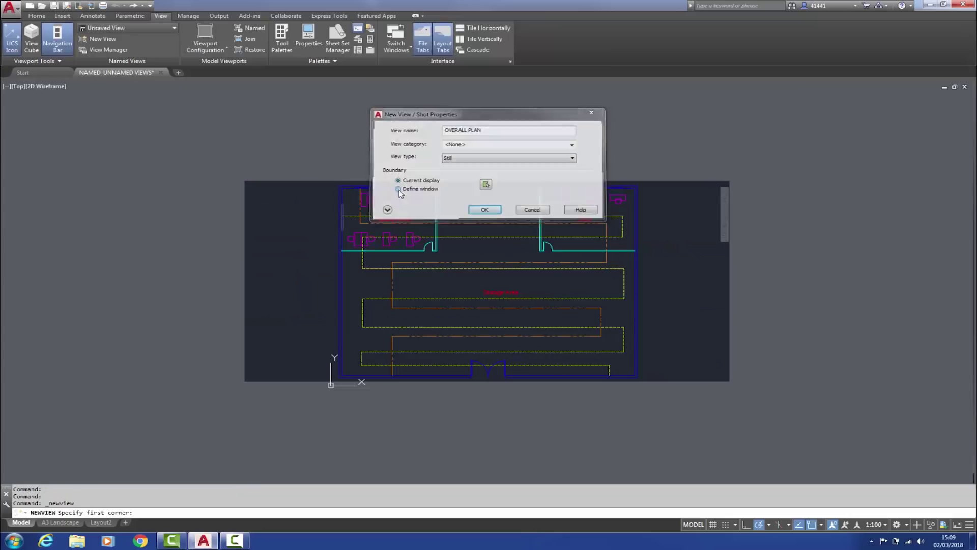
{"action": "left_click", "coordinate": [334, 180]}
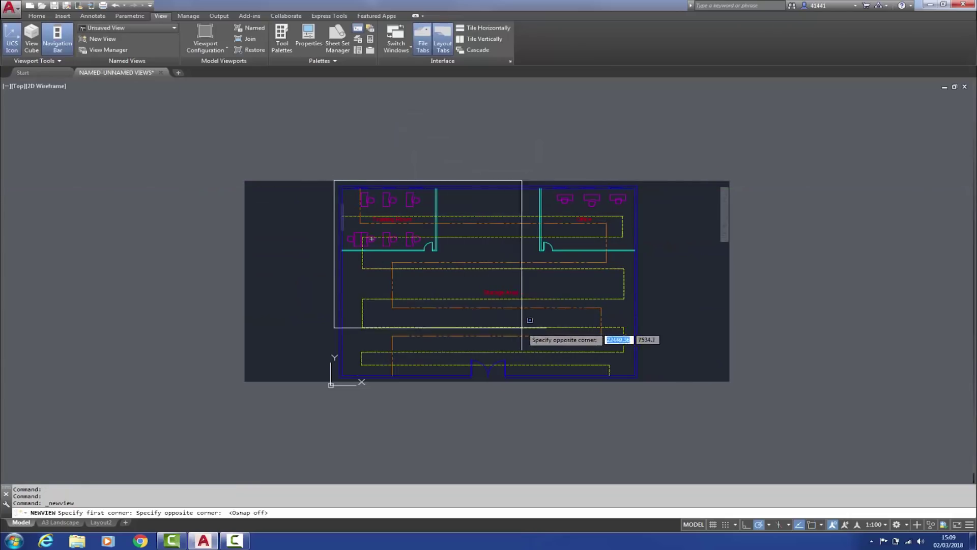
{"action": "left_click", "coordinate": [643, 382]}
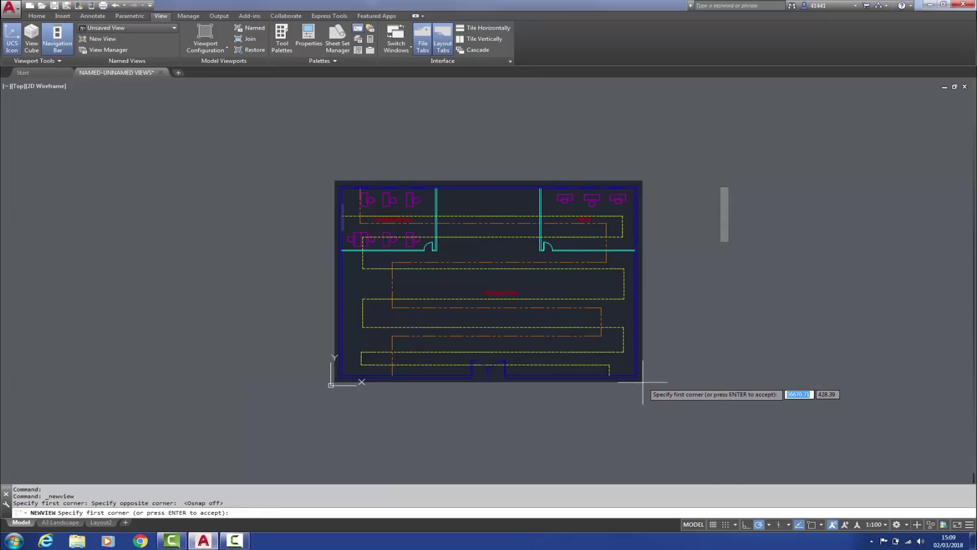
{"action": "key", "text": "Return"}
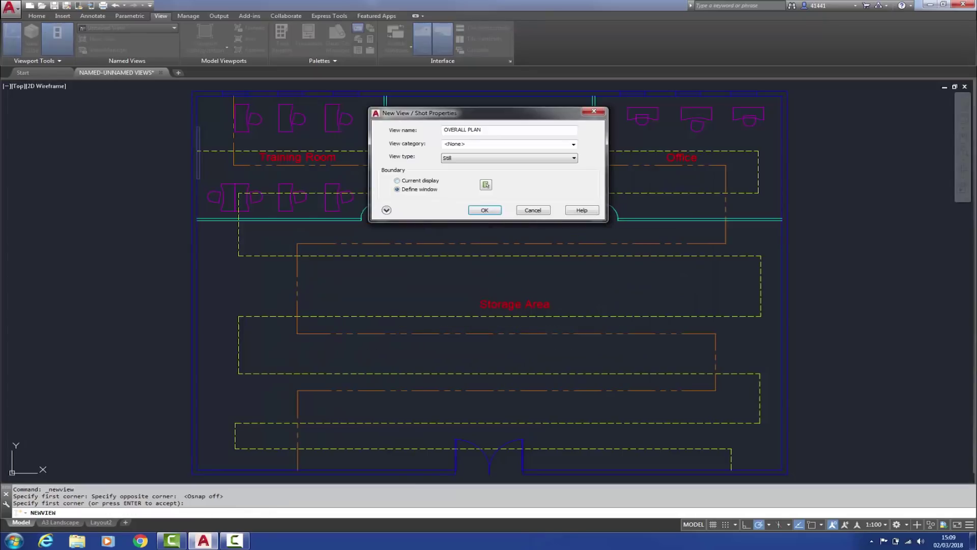
{"action": "left_click", "coordinate": [481, 213]}
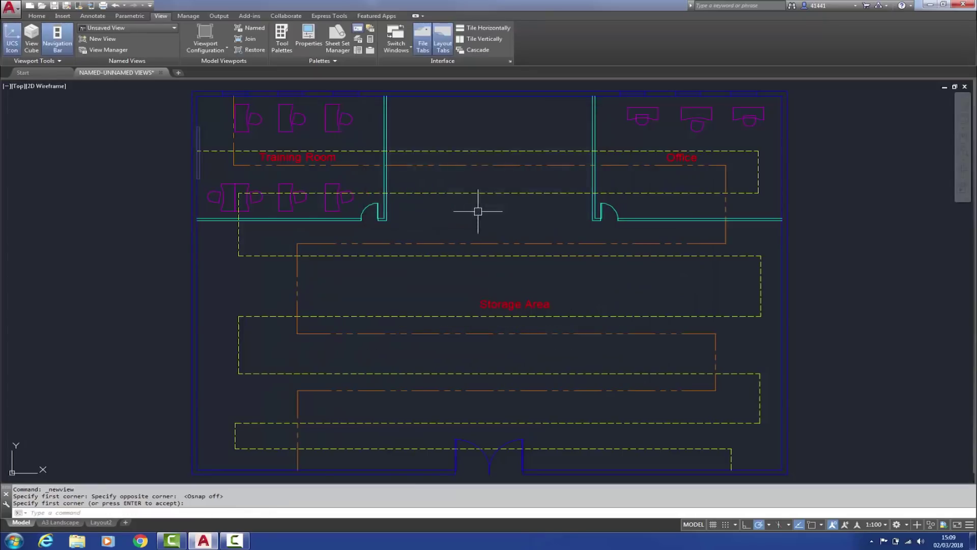
- Create a named view called TRAINING ROOM with a window boundary around the training room in the plan's upper-left corner
{"action": "left_click", "coordinate": [105, 41]}
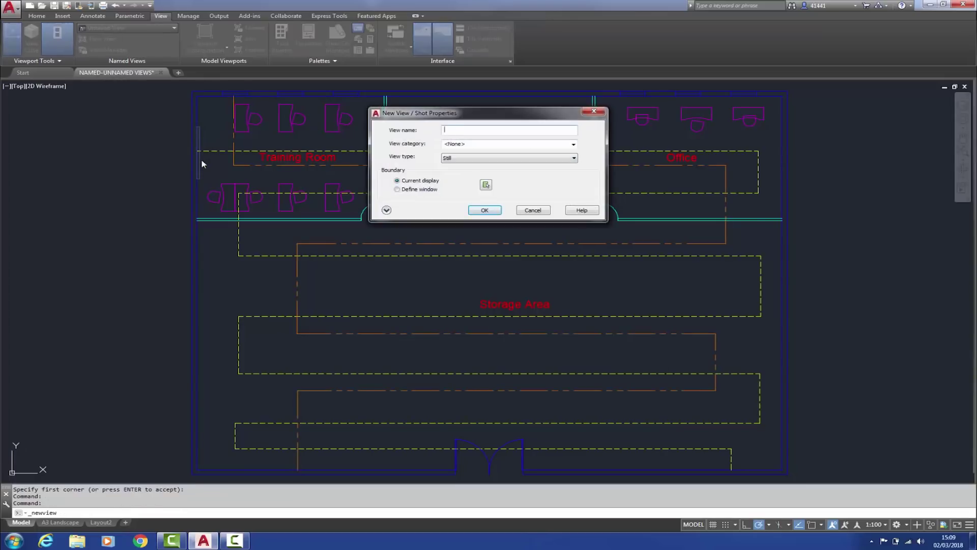
{"action": "type", "text": "TRAINING ROOM"}
{"action": "left_click", "coordinate": [398, 189]}
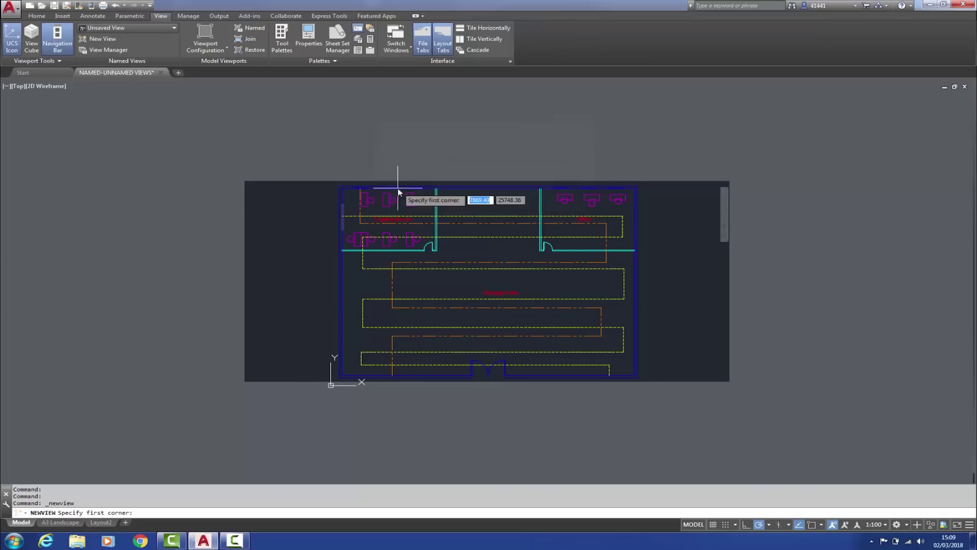
{"action": "left_click", "coordinate": [333, 179]}
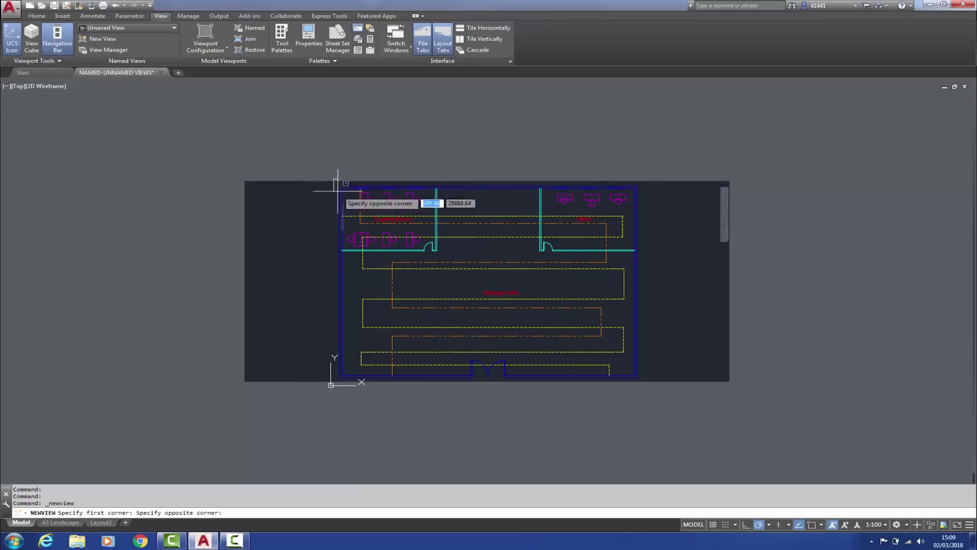
{"action": "left_click", "coordinate": [442, 259]}
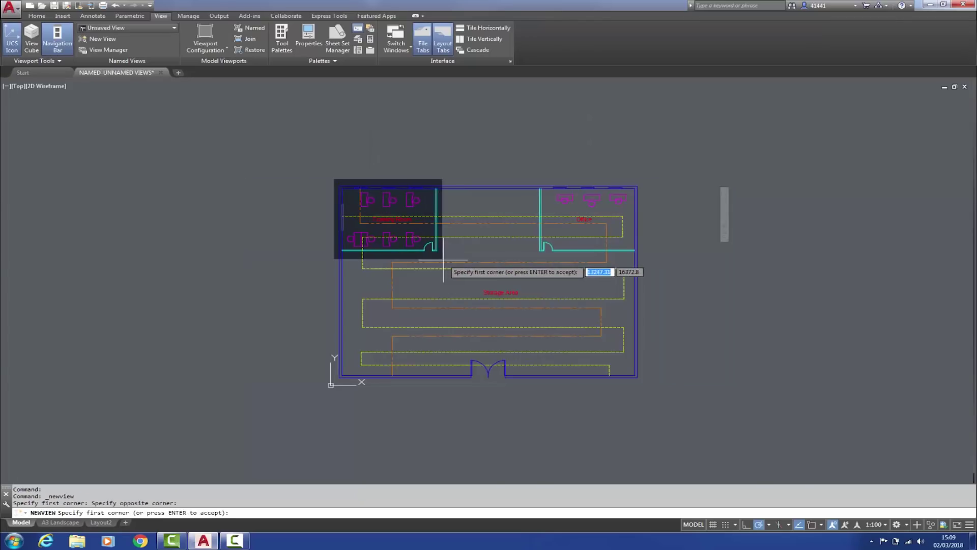
{"action": "key", "text": "Return"}
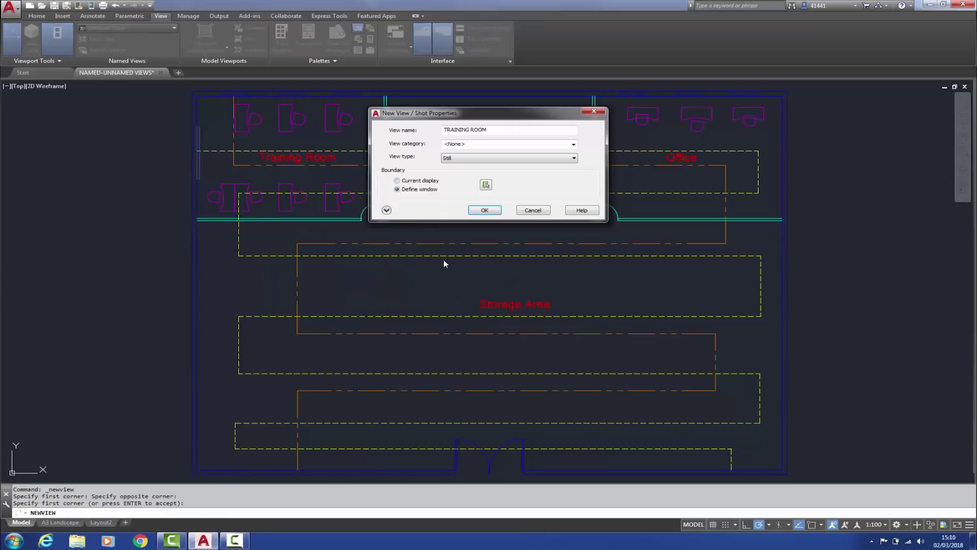
{"action": "left_click", "coordinate": [485, 210]}
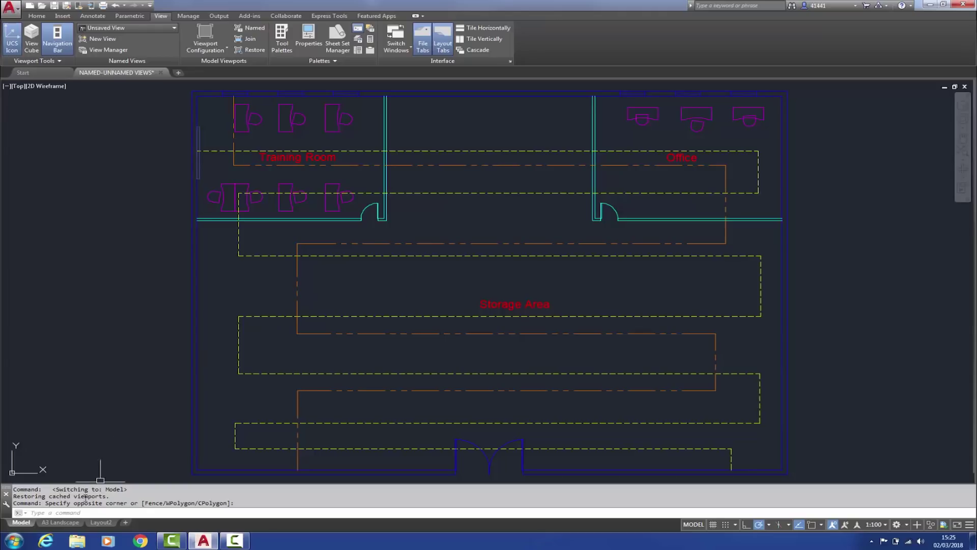
- Switch to the A3 Landscape layout and insert the OVERALL PLAN named view in the middle of the sheet
{"action": "left_click", "coordinate": [60, 522]}
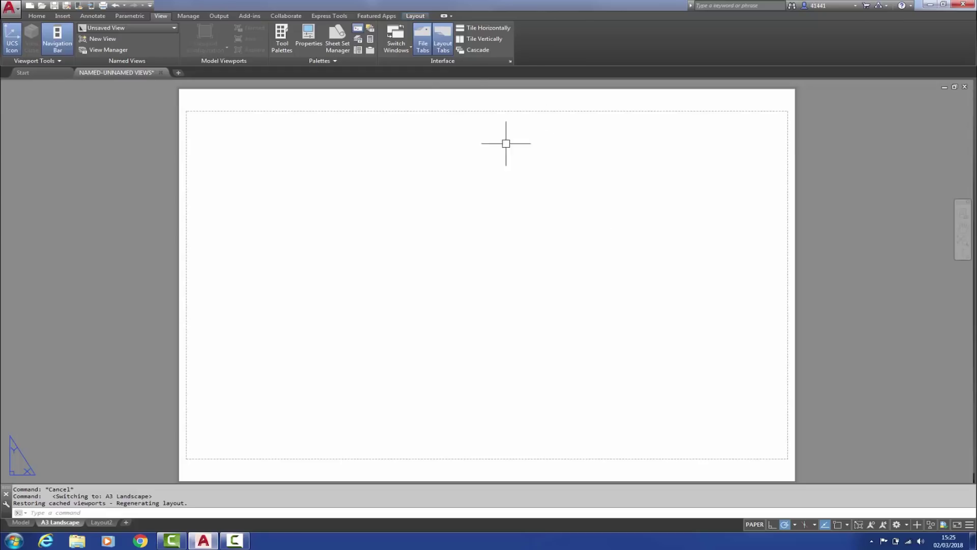
{"action": "left_click", "coordinate": [416, 16]}
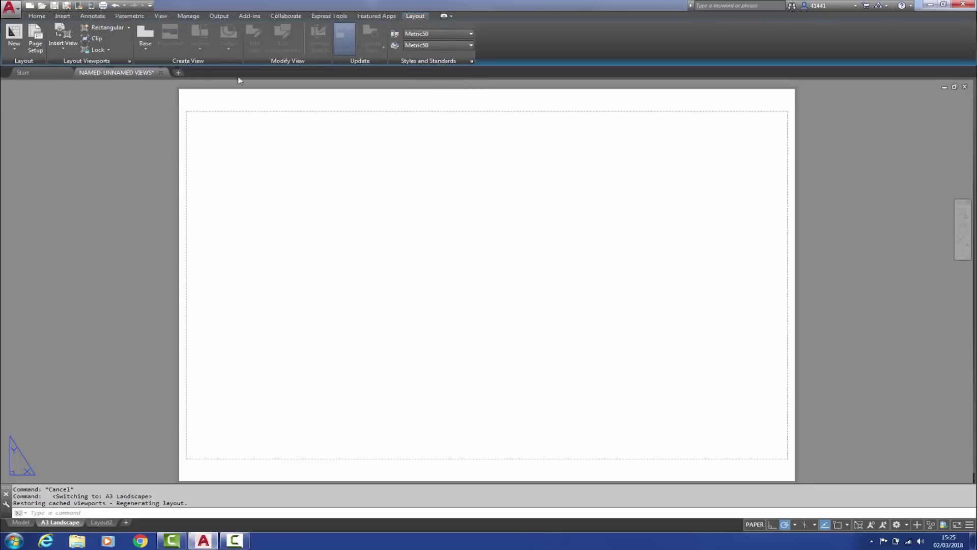
{"action": "mouse_move", "coordinate": [99, 69]}
{"action": "left_click", "coordinate": [64, 50]}
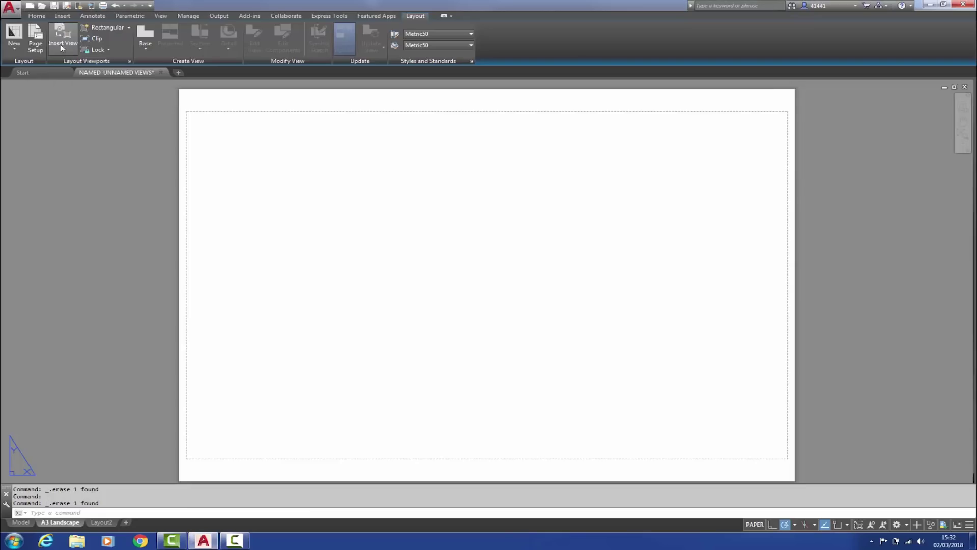
{"action": "left_click", "coordinate": [60, 44]}
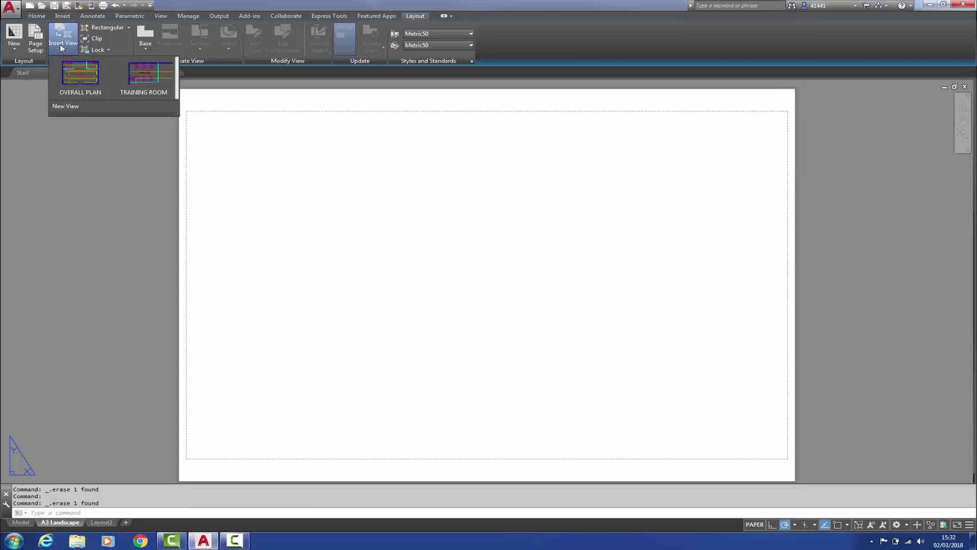
{"action": "left_click", "coordinate": [80, 74]}
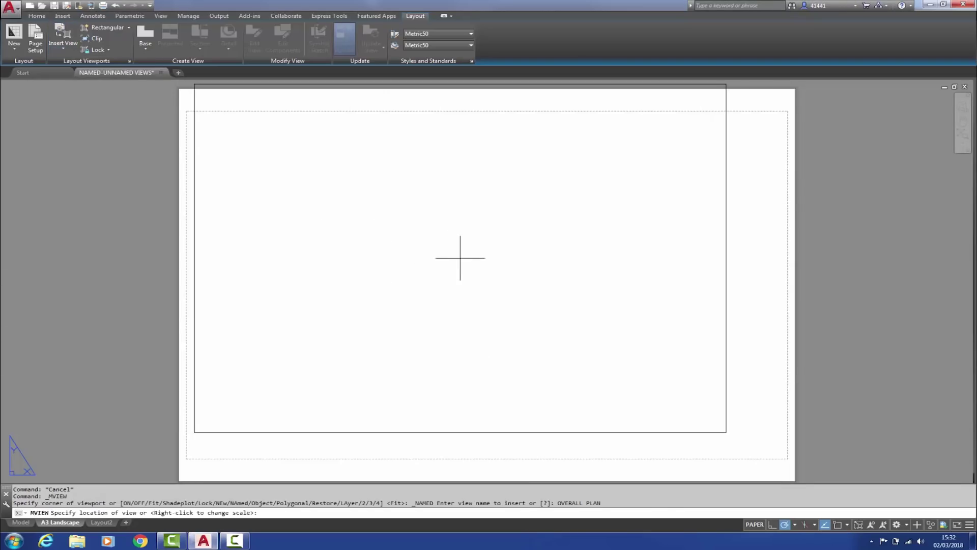
{"action": "left_click", "coordinate": [478, 285]}
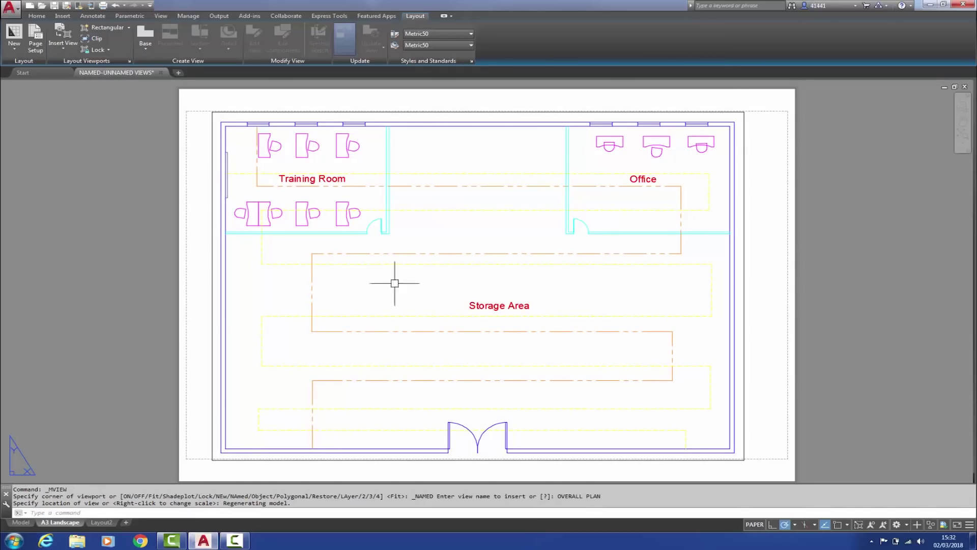
- Set the overall plan viewport's scale to 1:200 and move it straight up into the upper half of the sheet
{"action": "left_click", "coordinate": [213, 268]}
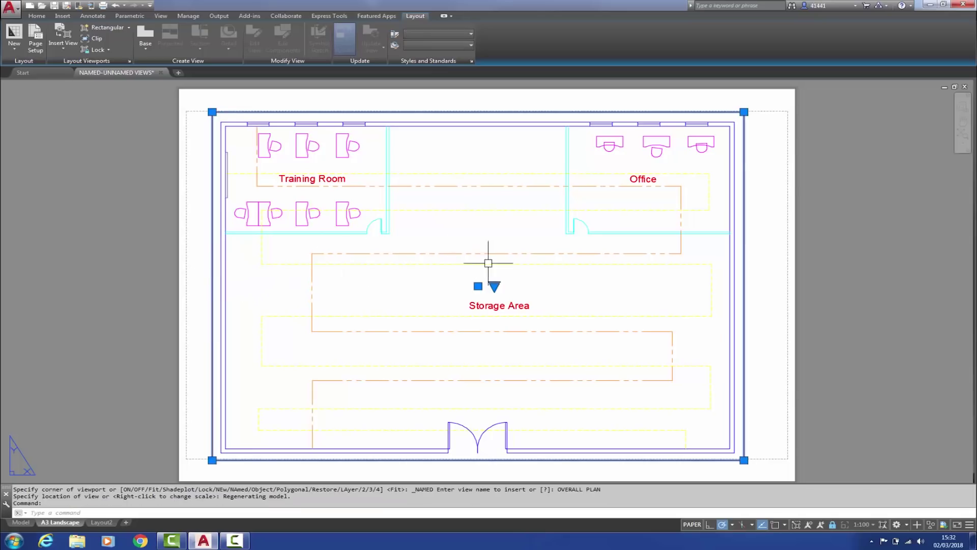
{"action": "left_click", "coordinate": [494, 287]}
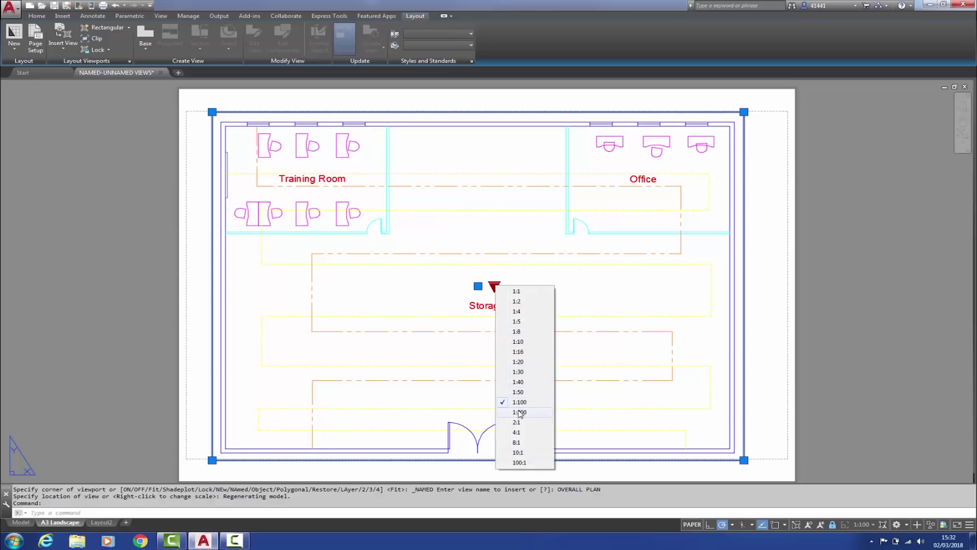
{"action": "left_click", "coordinate": [519, 413]}
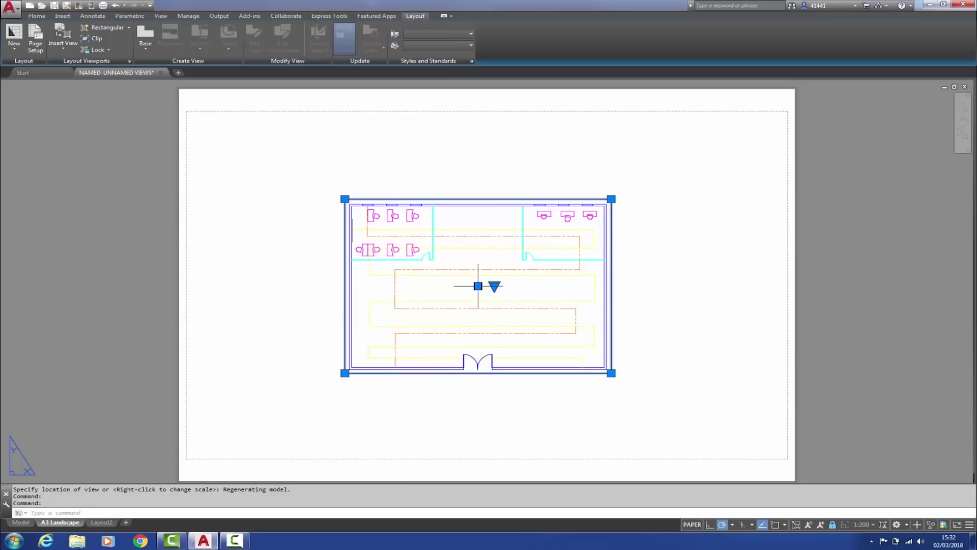
{"action": "left_click", "coordinate": [478, 286]}
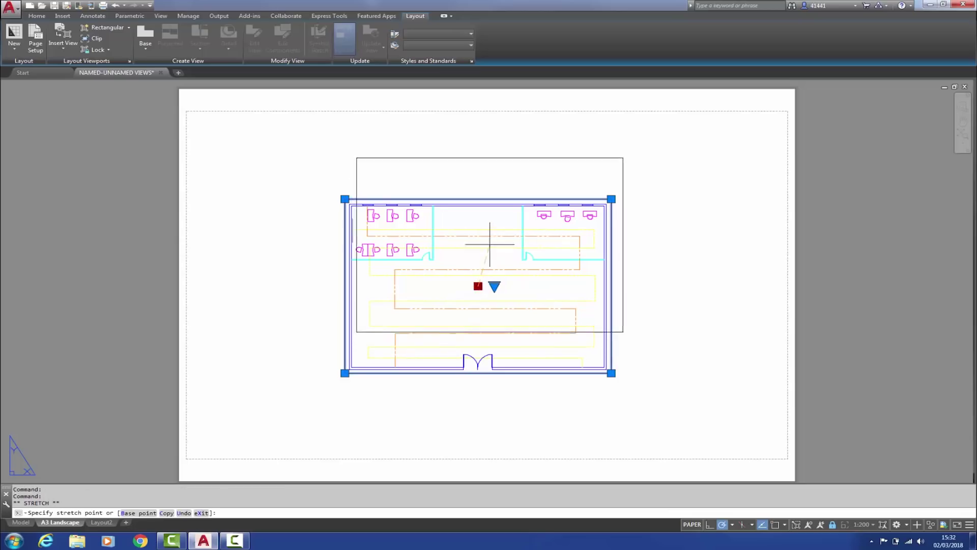
{"action": "left_click", "coordinate": [478, 215]}
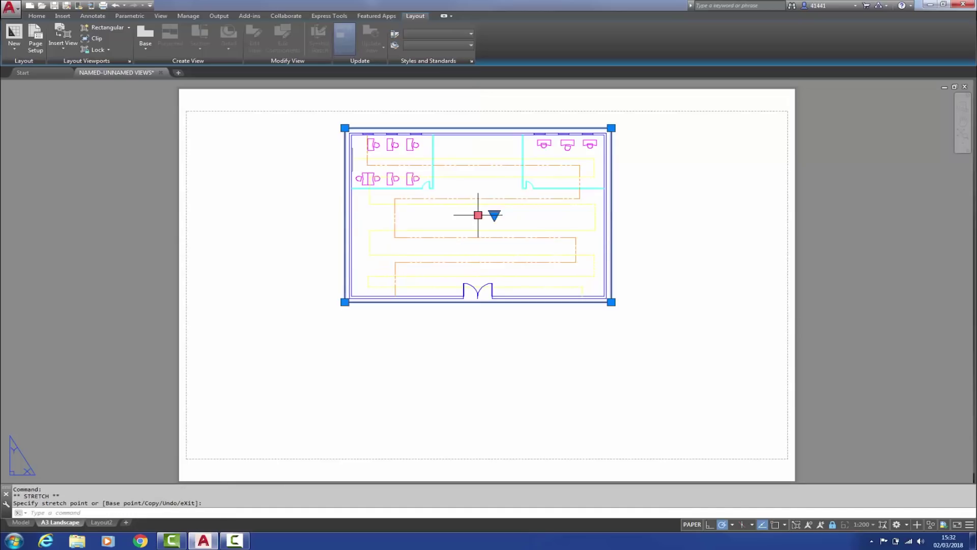
- Stretch the overall plan viewport's corners outward to leave a margin around the floor plan
{"action": "left_click", "coordinate": [345, 128]}
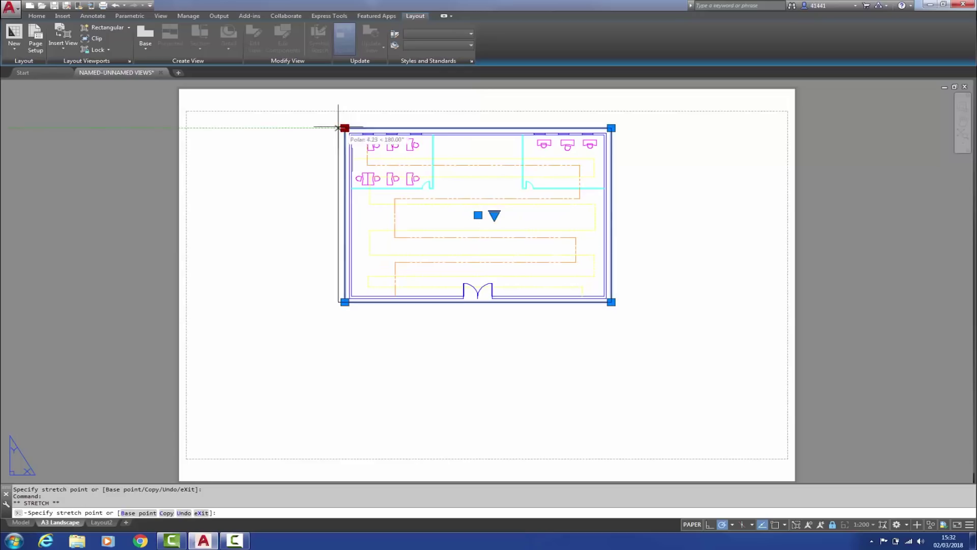
{"action": "left_click", "coordinate": [331, 121]}
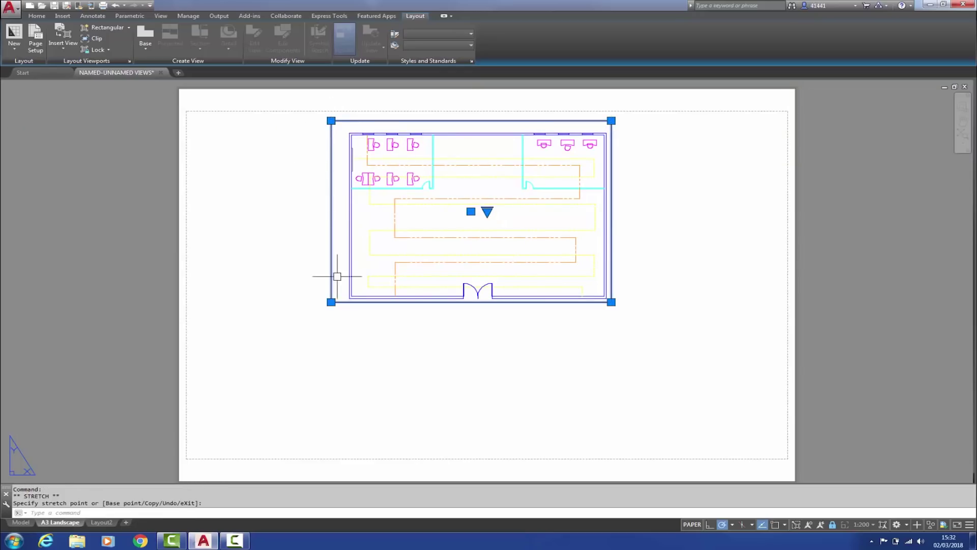
{"action": "left_click", "coordinate": [331, 302]}
{"action": "left_click", "coordinate": [320, 309]}
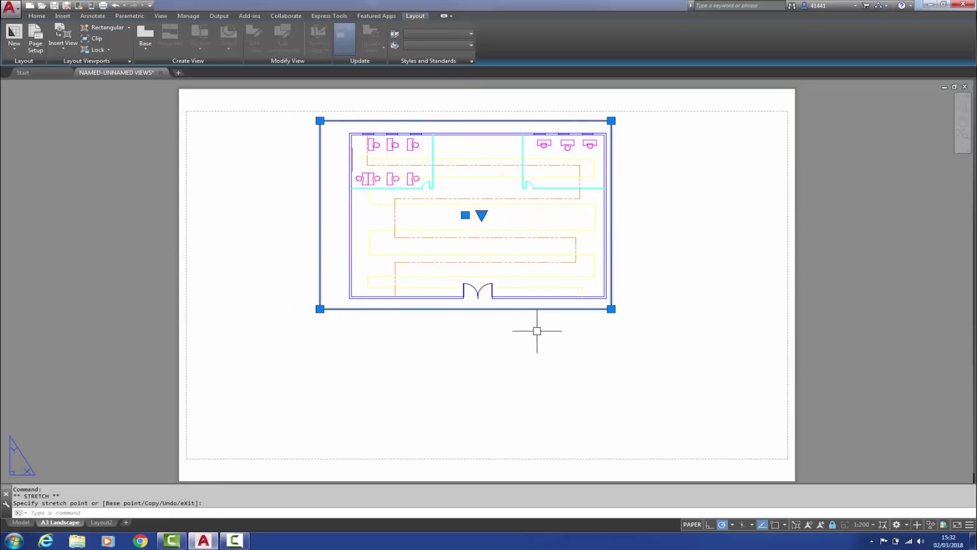
{"action": "left_click", "coordinate": [611, 309]}
{"action": "left_click", "coordinate": [628, 309]}
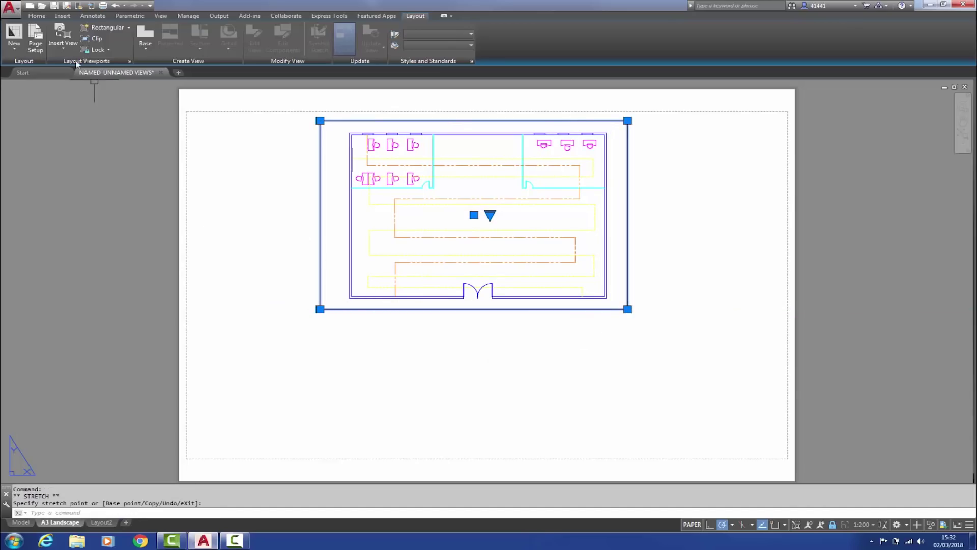
- Insert the TRAINING ROOM named view in the lower-left area of the sheet, below the overall plan
{"action": "left_click", "coordinate": [62, 51]}
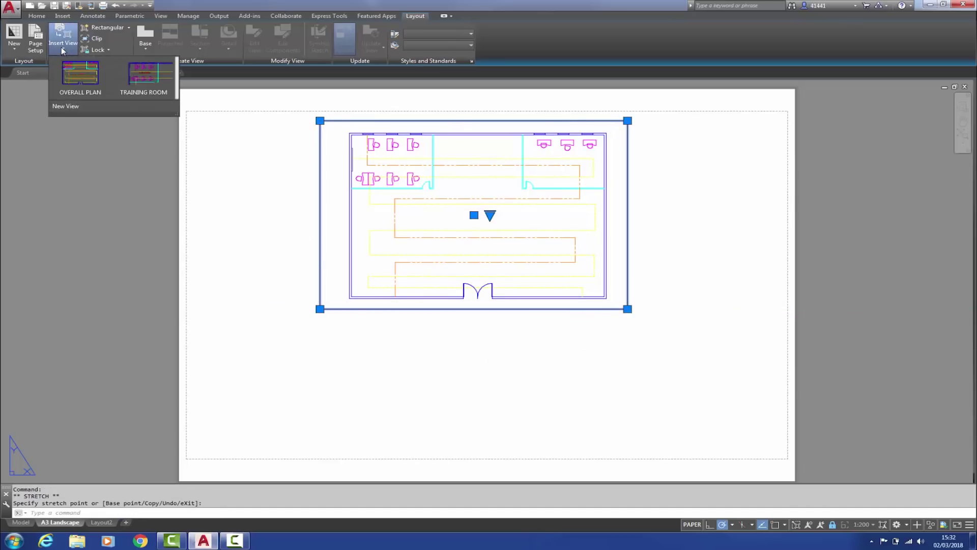
{"action": "left_click", "coordinate": [148, 90]}
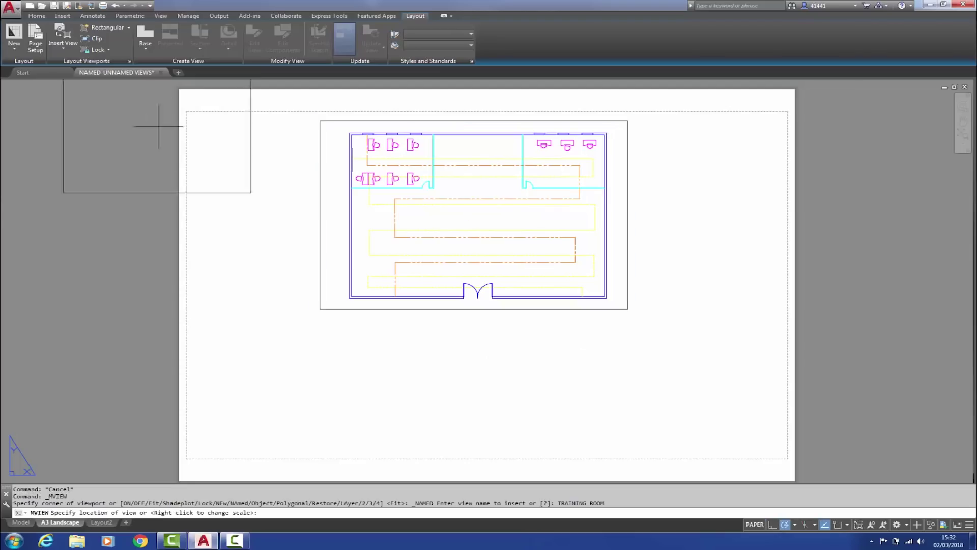
{"action": "left_click", "coordinate": [304, 384]}
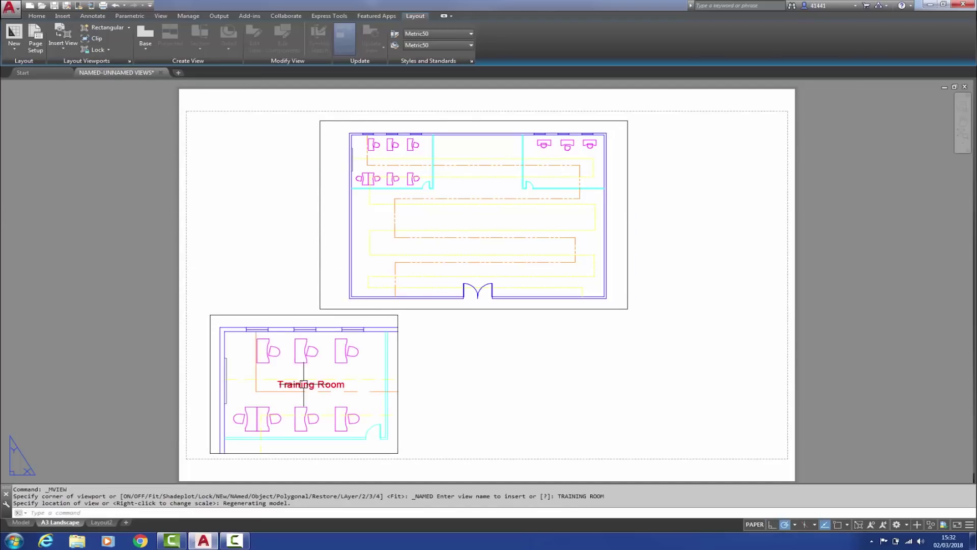
- Review the scales available for the training room viewport without changing its scale
{"action": "left_click", "coordinate": [213, 372]}
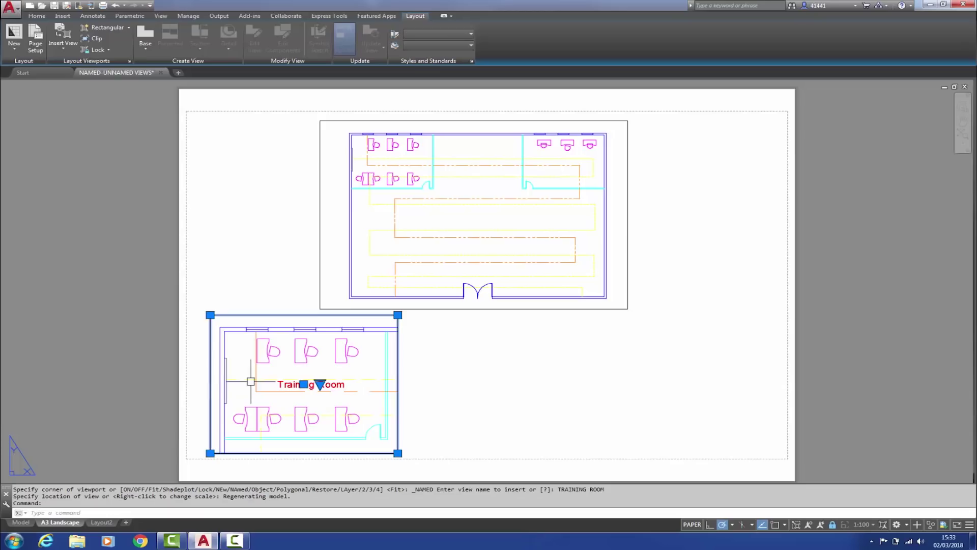
{"action": "left_click", "coordinate": [320, 385]}
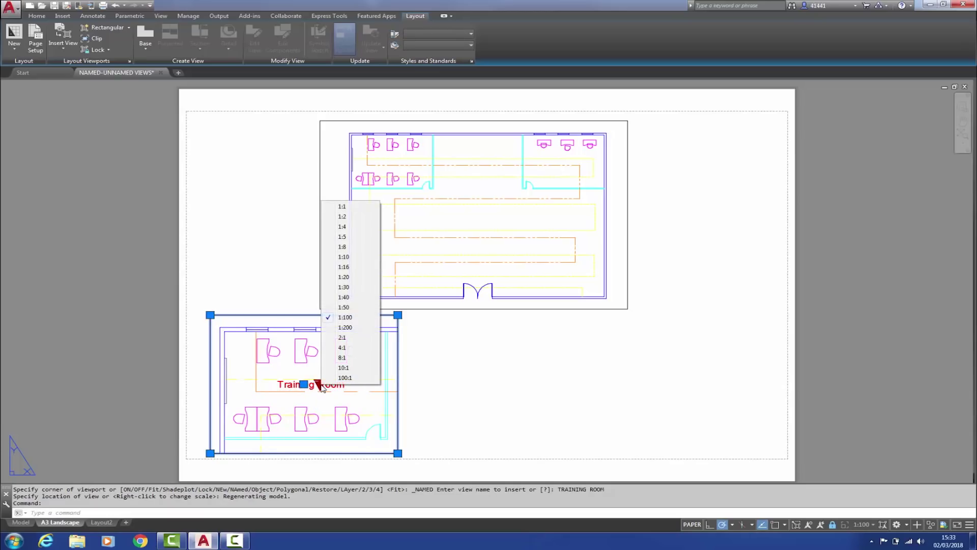
{"action": "key", "text": "Escape"}
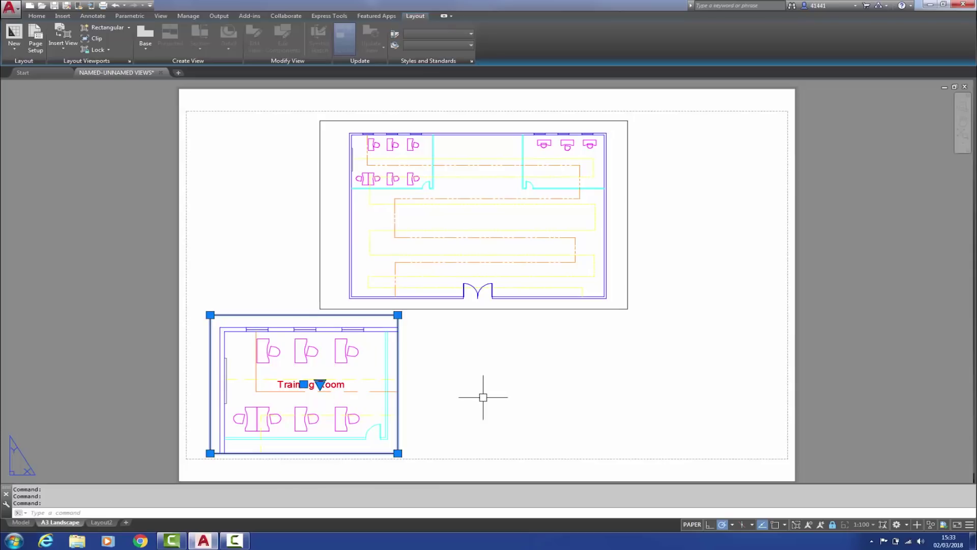
- Start a new view for the layout and window the area around the middle upper desk in the training room
{"action": "left_click", "coordinate": [64, 48]}
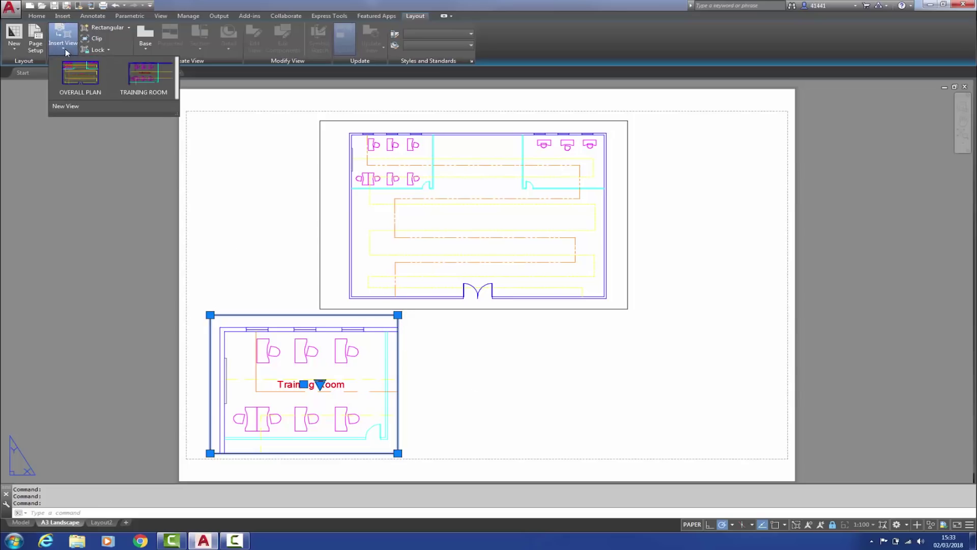
{"action": "left_click", "coordinate": [58, 108]}
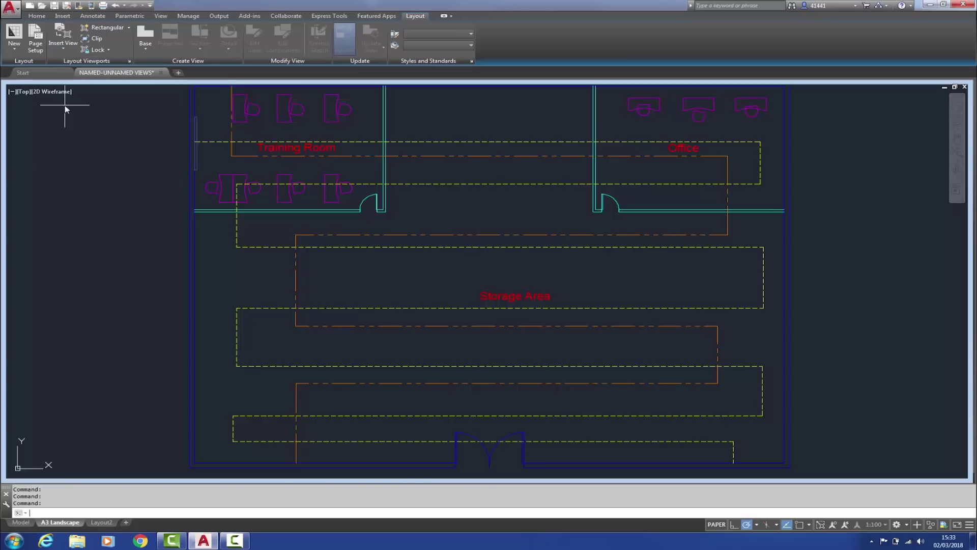
{"action": "left_click", "coordinate": [267, 130]}
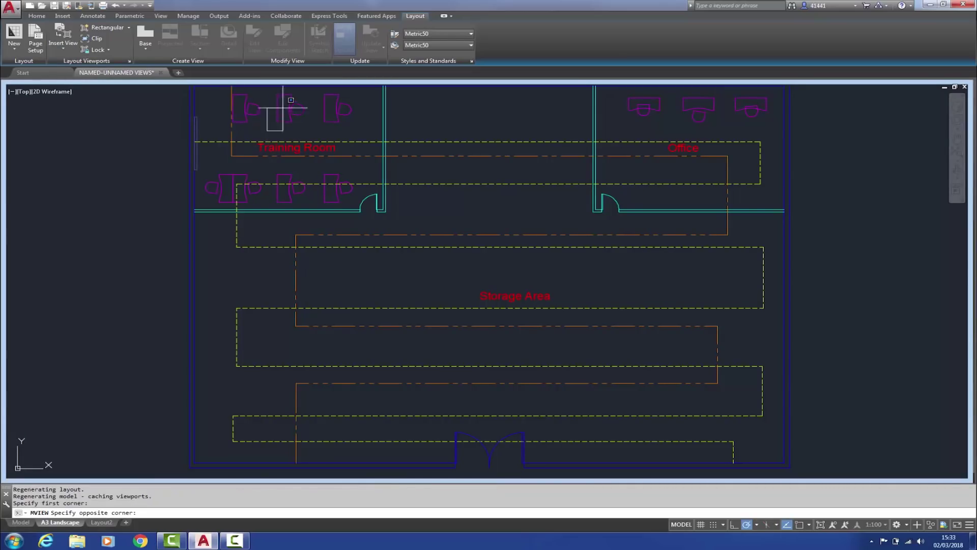
{"action": "left_click", "coordinate": [308, 89]}
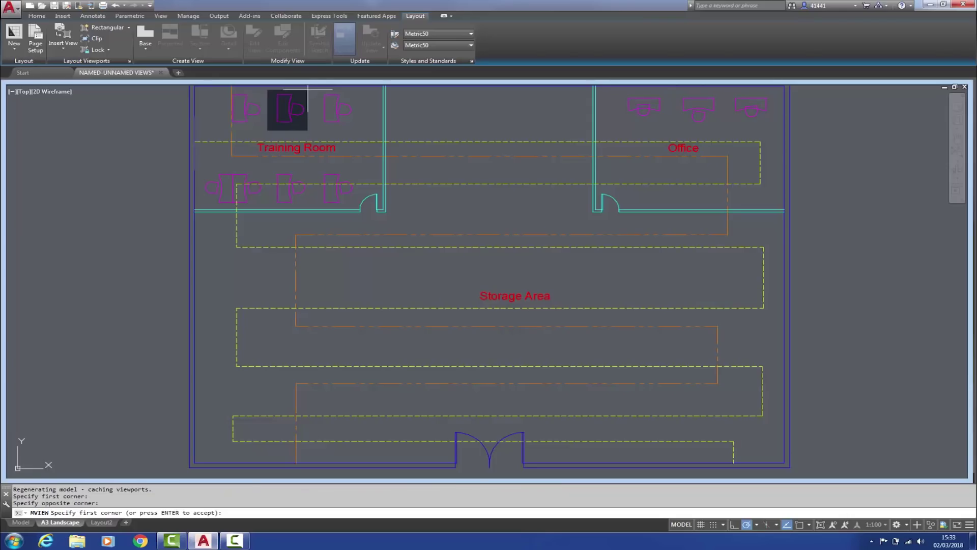
{"action": "key", "text": "Return"}
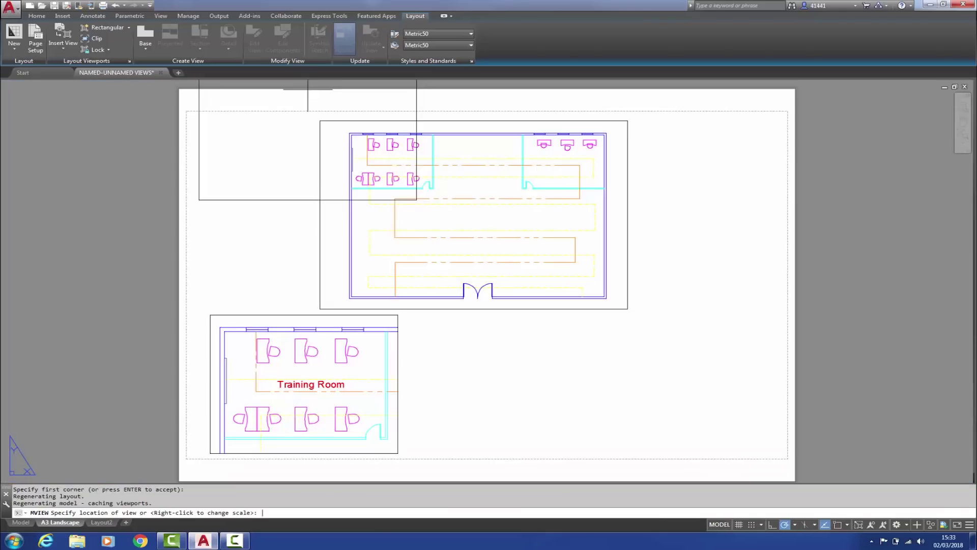
- Set the new desk view's scale to 1:50 and place it below the overall plan, to the right of the training room viewport
{"action": "right_click", "coordinate": [587, 353]}
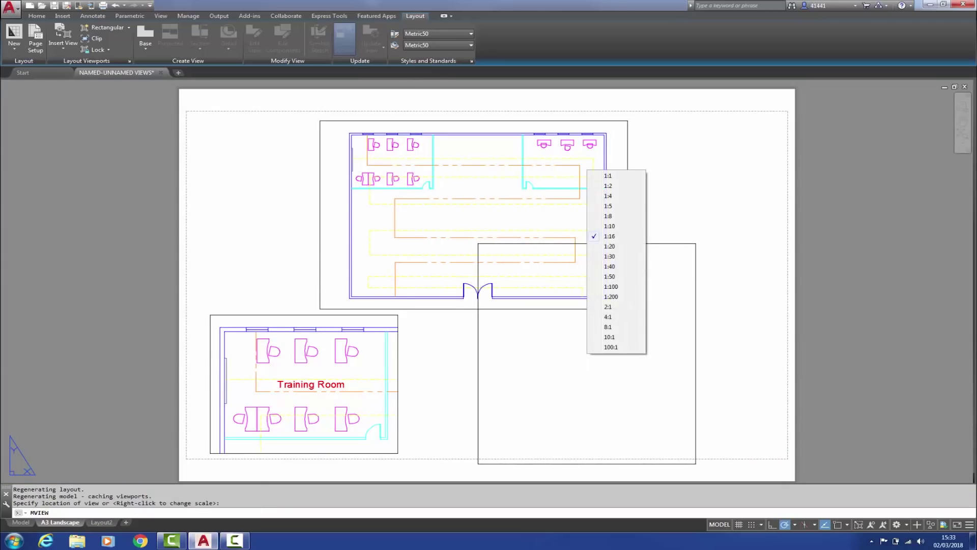
{"action": "left_click", "coordinate": [610, 278]}
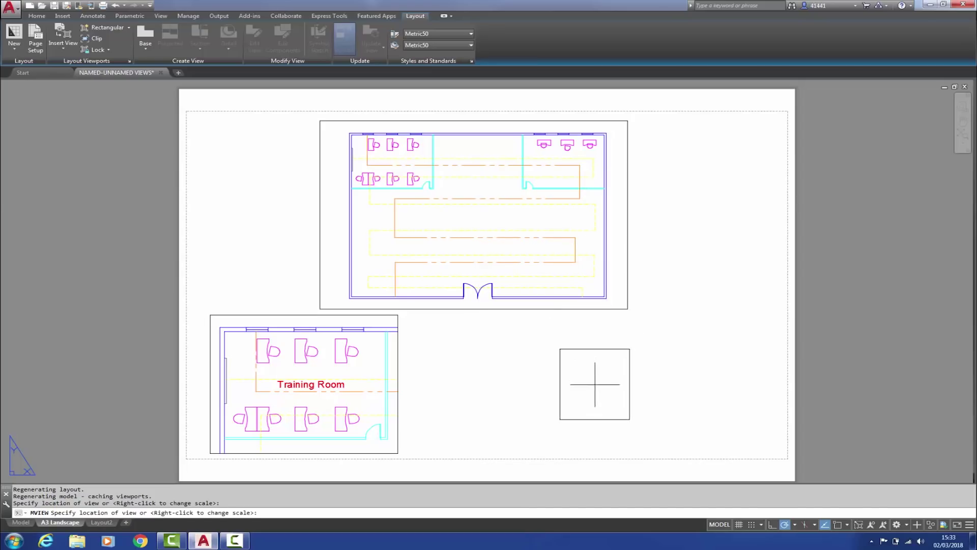
{"action": "left_click", "coordinate": [593, 381]}
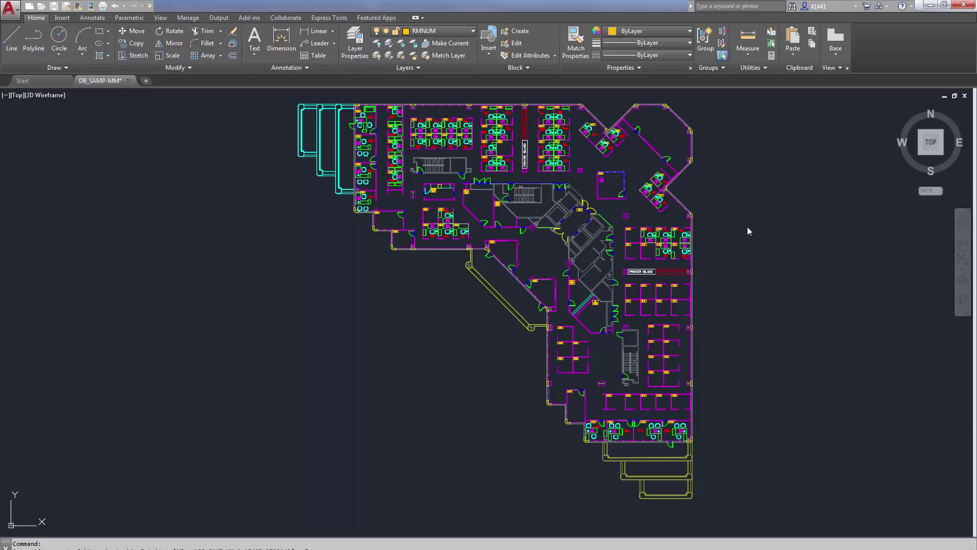
- Publish the current view of the DB_SAMP-MM drawing as an online shared view with 2D views
{"action": "left_click", "coordinate": [237, 304]}
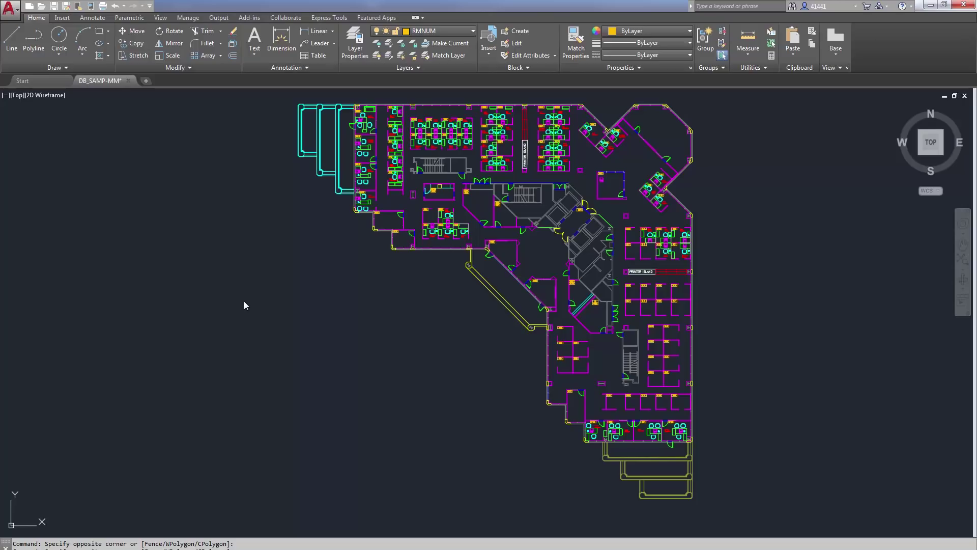
{"action": "left_click", "coordinate": [285, 18]}
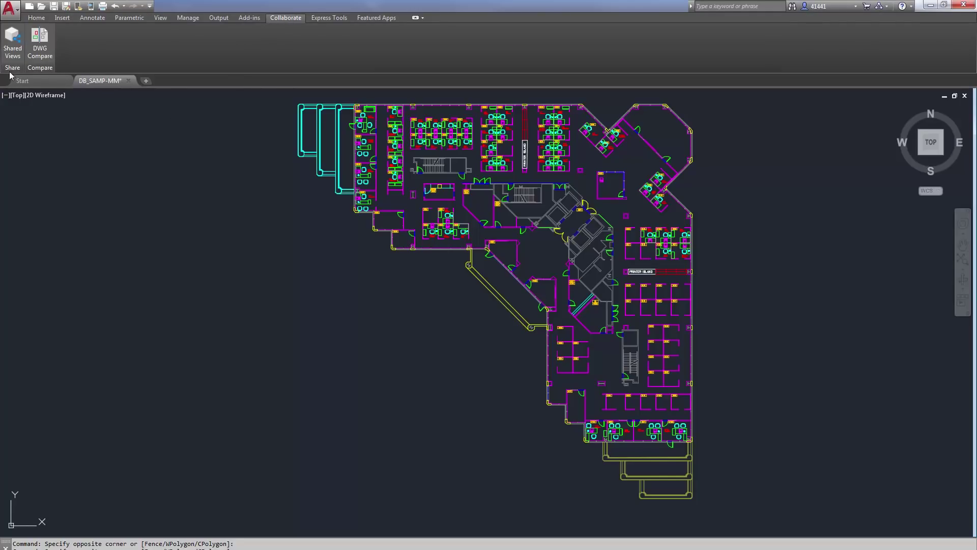
{"action": "left_click", "coordinate": [13, 54]}
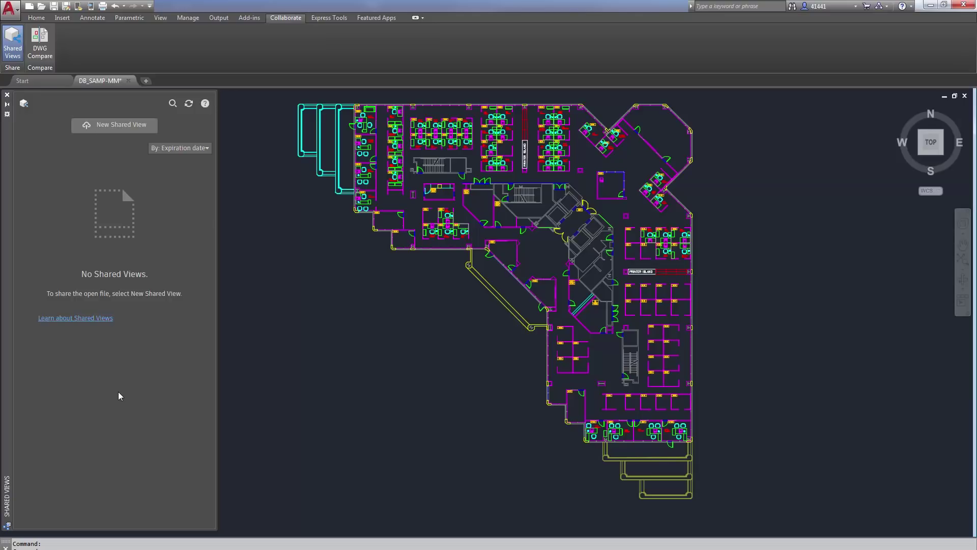
{"action": "left_click", "coordinate": [118, 127]}
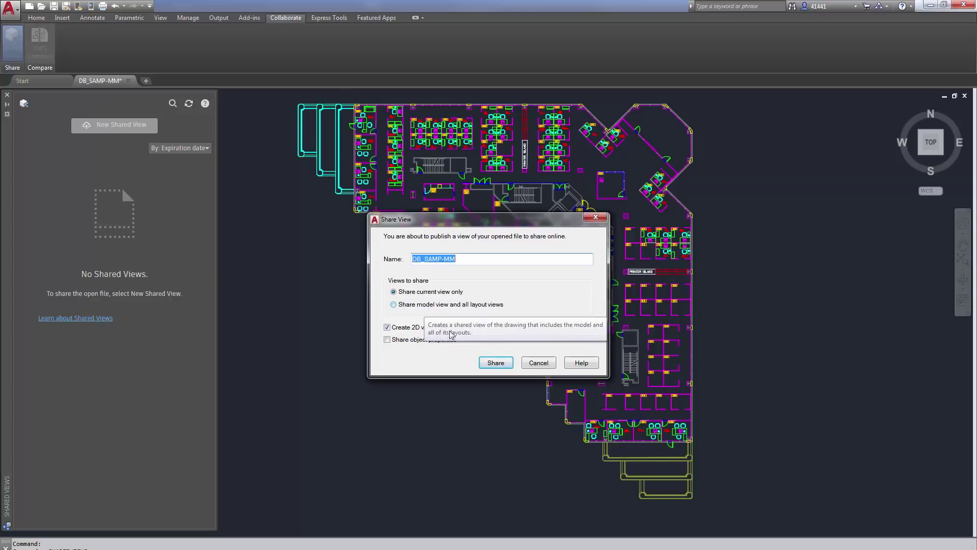
{"action": "left_click", "coordinate": [492, 363]}
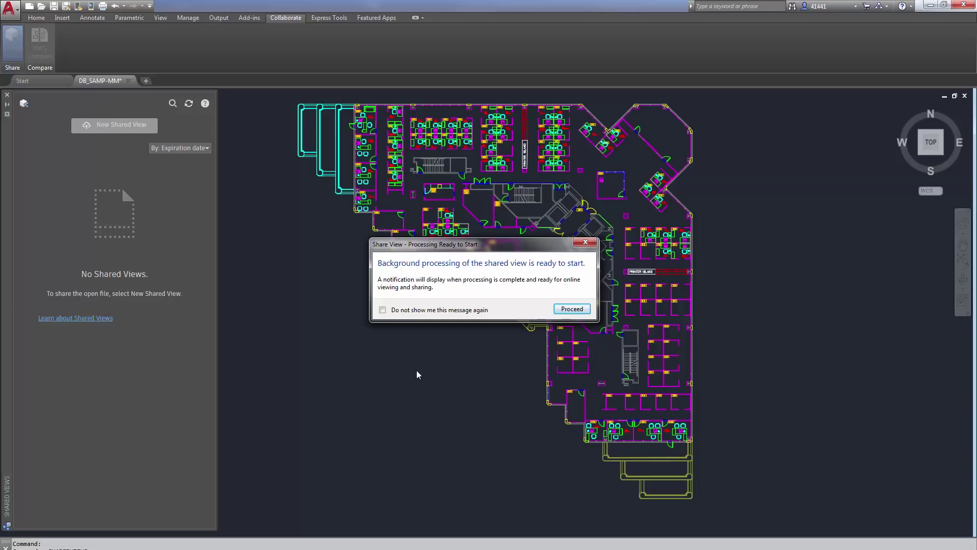
{"action": "left_click", "coordinate": [570, 309]}
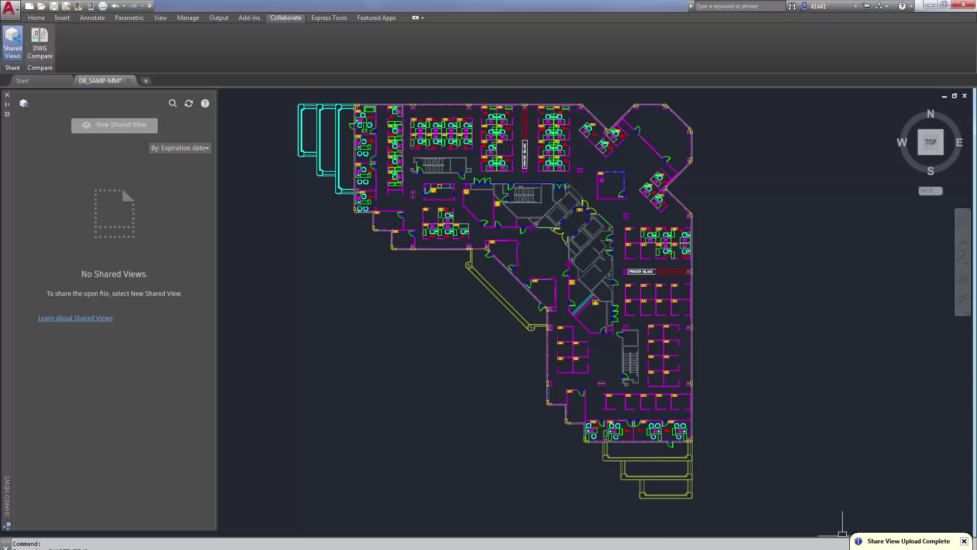
- Dismiss the upload notification, refresh the shared views list and review the options for the DB_SAMP-MM shared view
{"action": "left_click", "coordinate": [904, 540]}
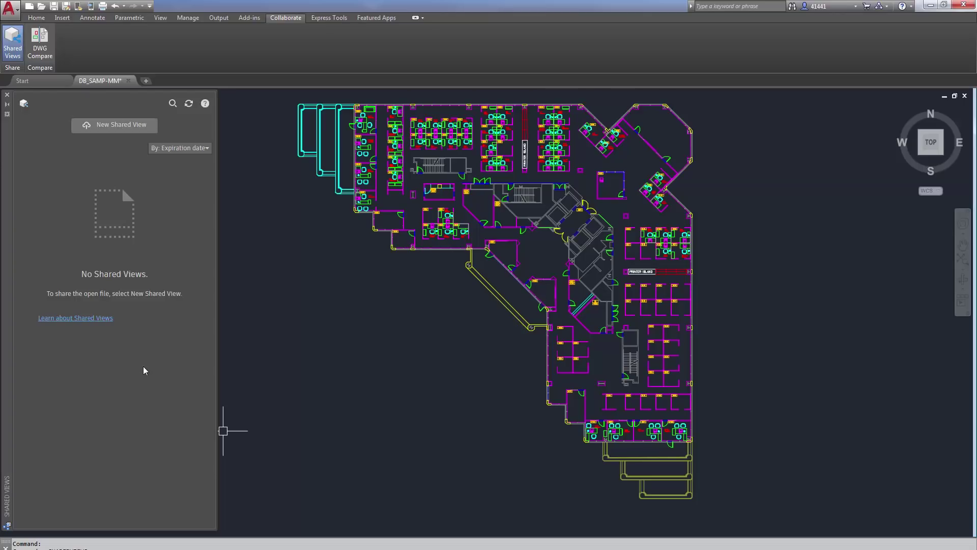
{"action": "left_click", "coordinate": [189, 104]}
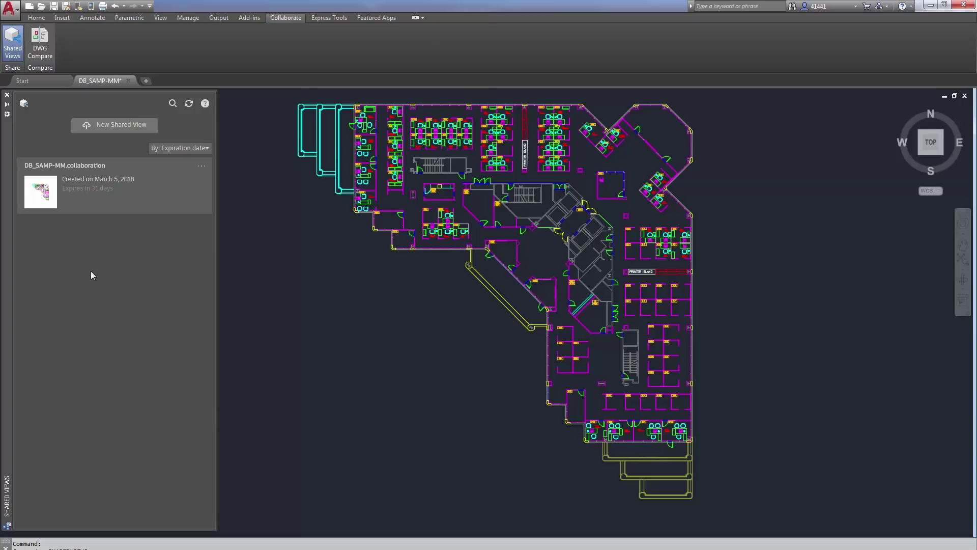
{"action": "left_click", "coordinate": [201, 168]}
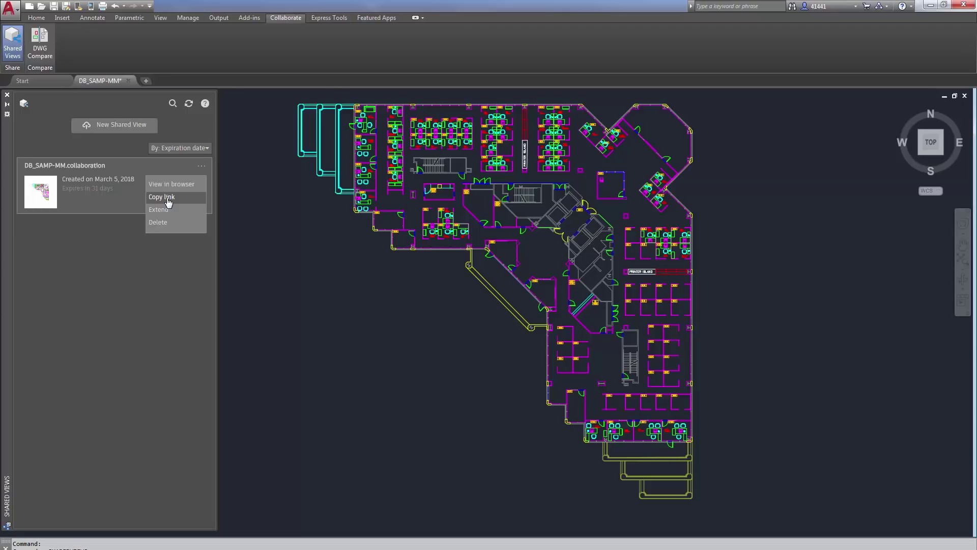
{"action": "left_click", "coordinate": [157, 252]}
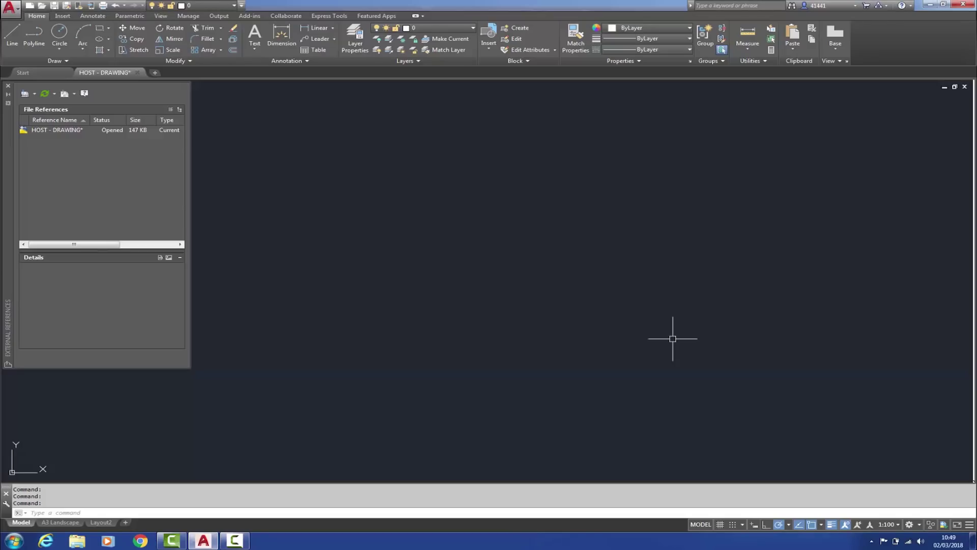
- Set the XREFLAYER system variable to XREF in the host drawing and check its layer list
{"action": "type", "text": "XREFLAYER"}
{"action": "key", "text": "Return"}
{"action": "type", "text": "XRE"}
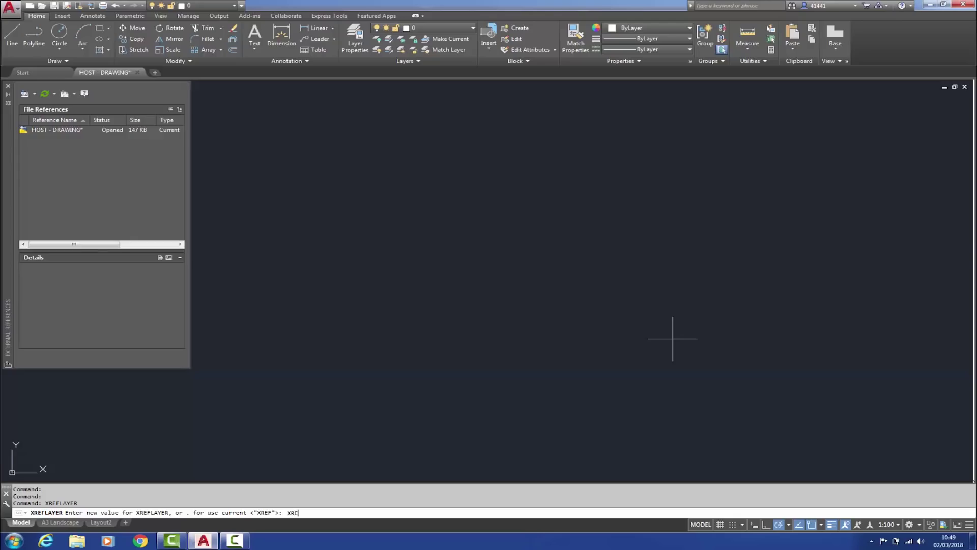
{"action": "type", "text": "F"}
{"action": "key", "text": "Return"}
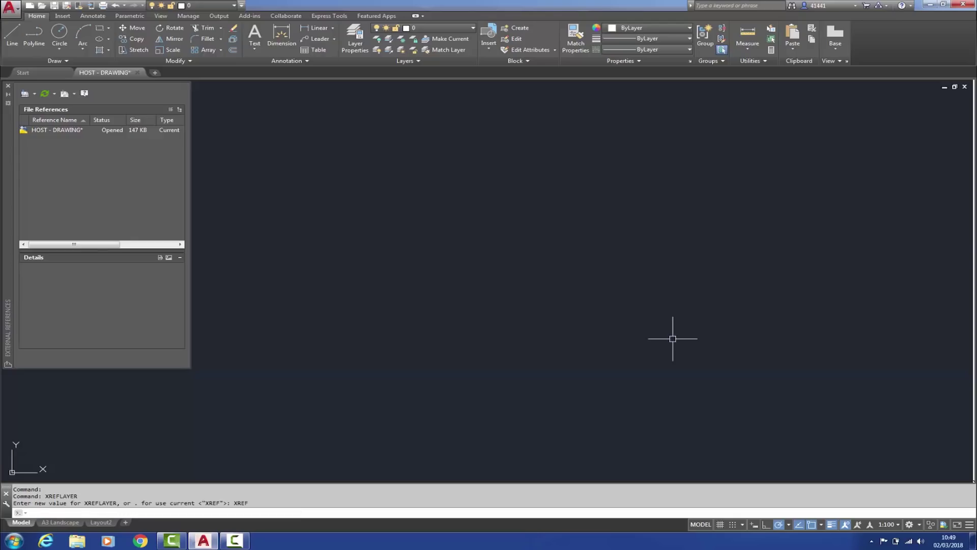
{"action": "left_click", "coordinate": [466, 29]}
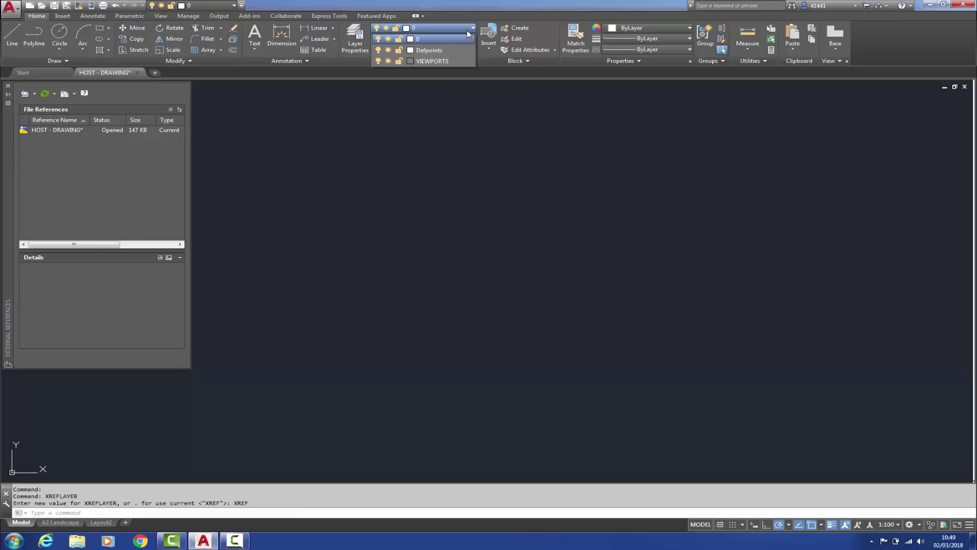
- Attach the drawing XREF - DRAWING to the host drawing as an external reference
{"action": "right_click", "coordinate": [116, 185]}
{"action": "left_click", "coordinate": [138, 212]}
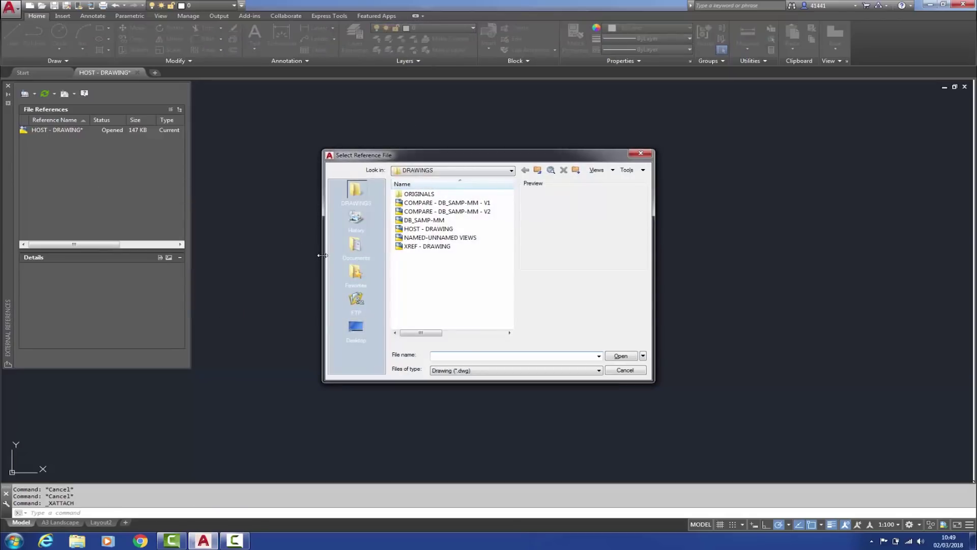
{"action": "left_click", "coordinate": [418, 247]}
{"action": "left_click", "coordinate": [621, 356]}
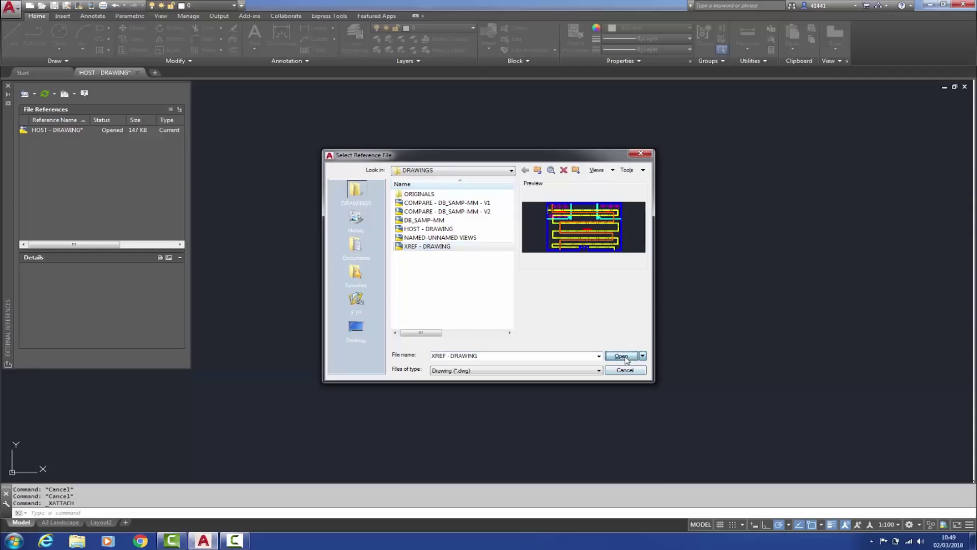
{"action": "left_click", "coordinate": [527, 359]}
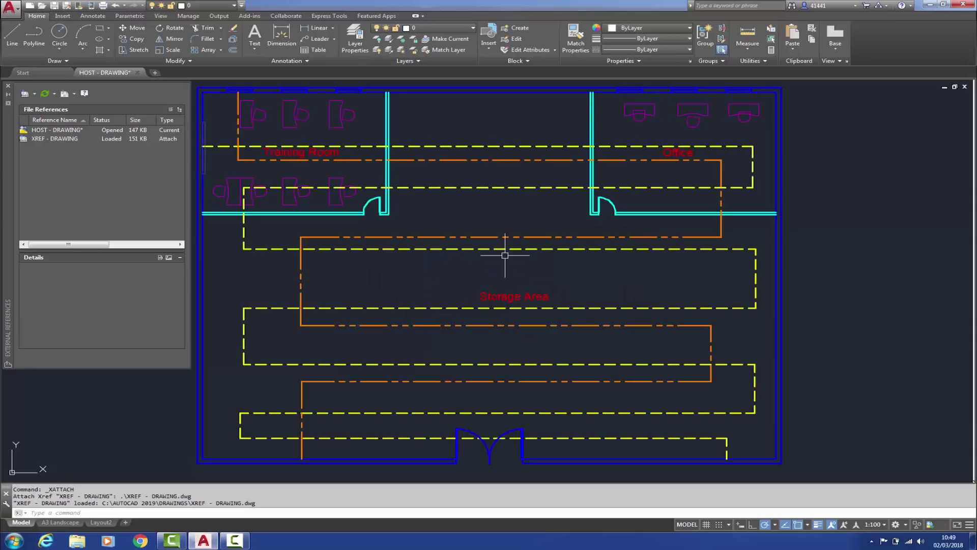
- Check the layer list after attaching the reference and inspect which layer the attached floor plan is on
{"action": "left_click", "coordinate": [458, 29]}
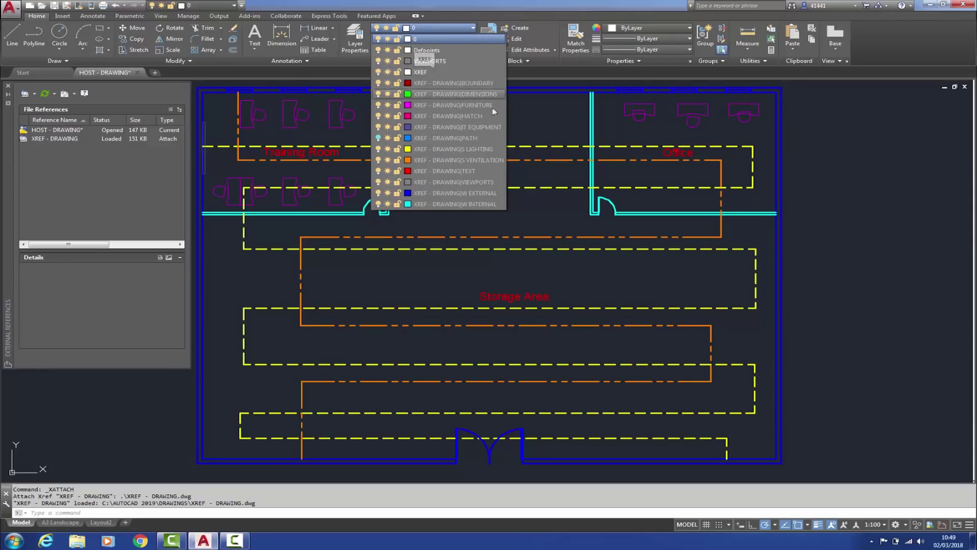
{"action": "left_click", "coordinate": [532, 118]}
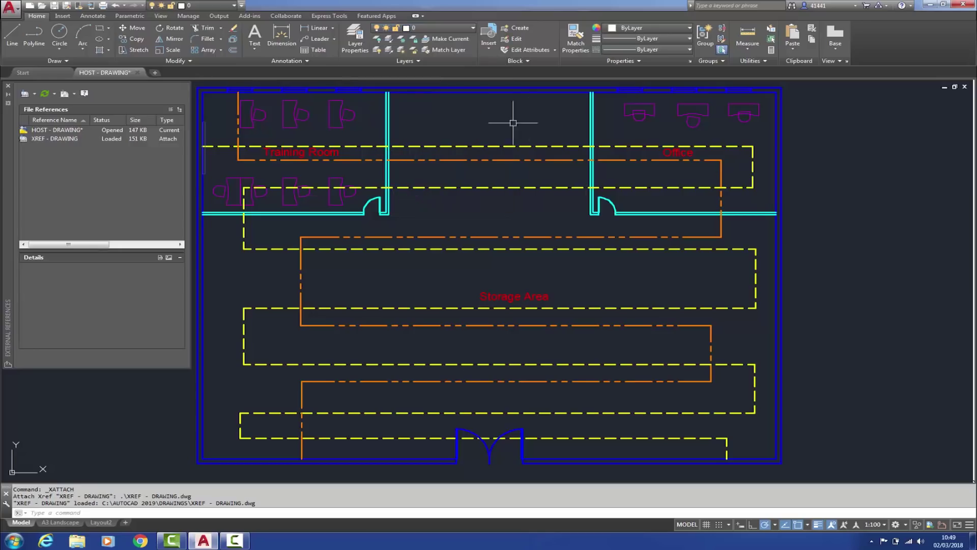
{"action": "left_click", "coordinate": [443, 89]}
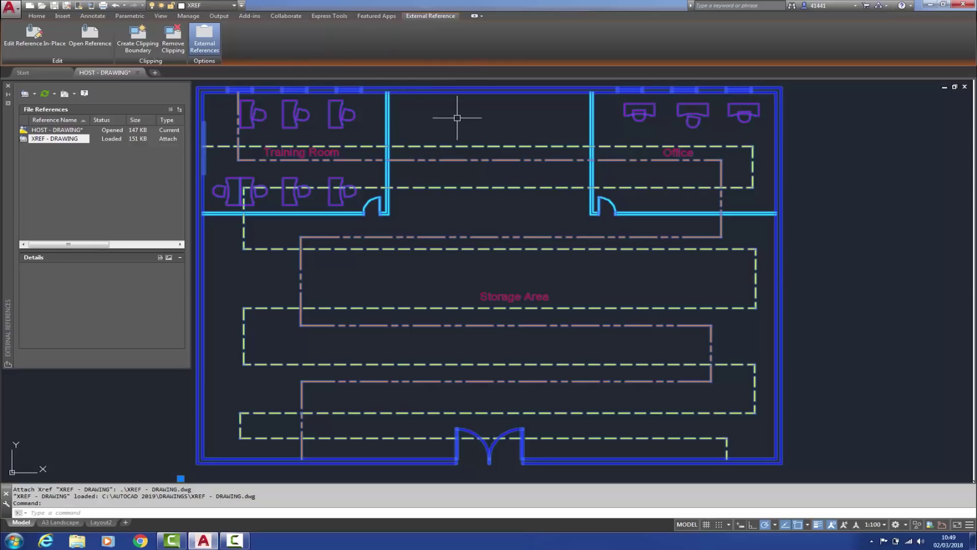
{"action": "key", "text": "Escape"}
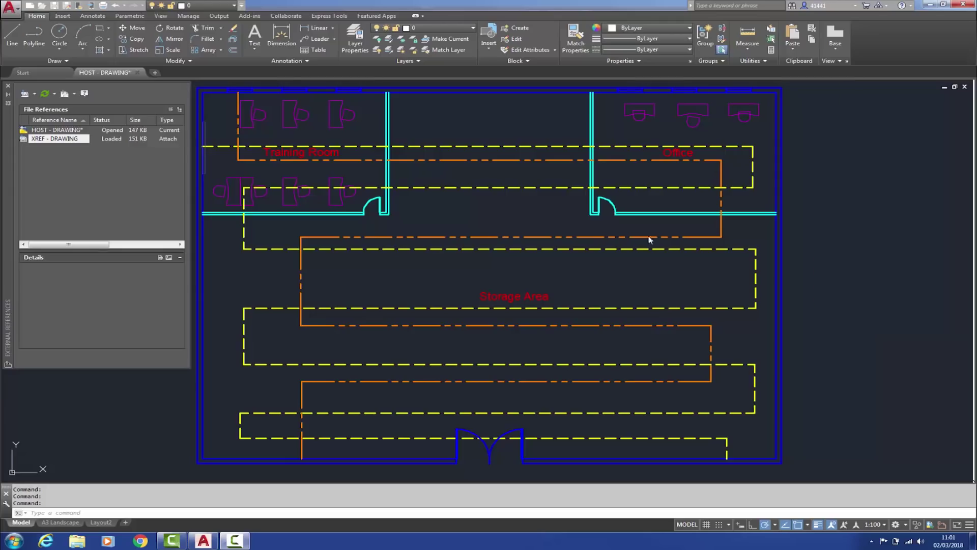
- Review the xref layer override and reload options in the layer settings
{"action": "left_click", "coordinate": [358, 45]}
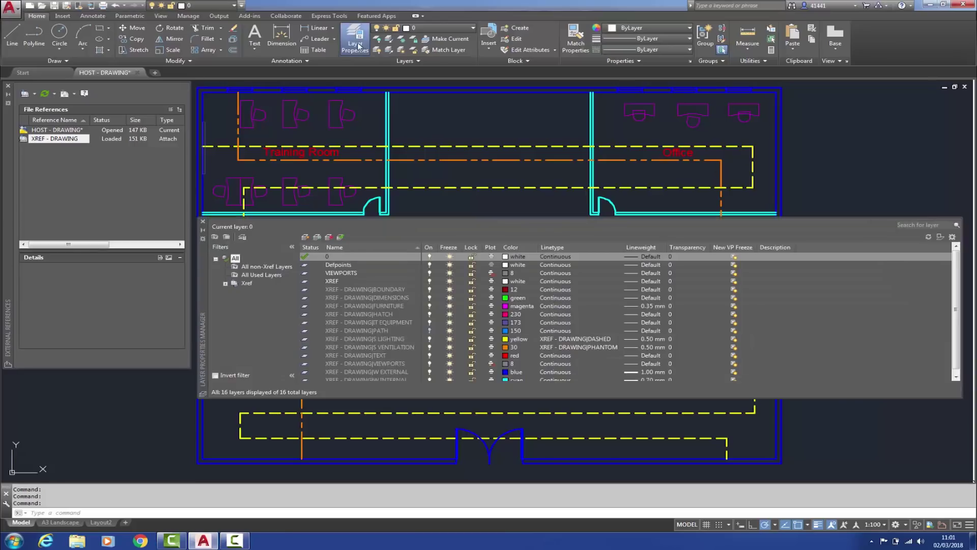
{"action": "left_click", "coordinate": [953, 237]}
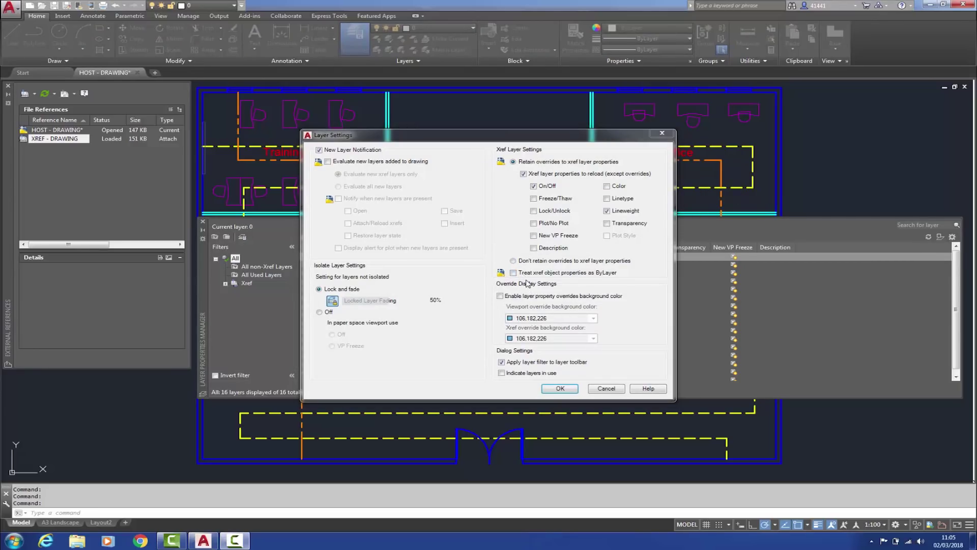
{"action": "left_click", "coordinate": [558, 389]}
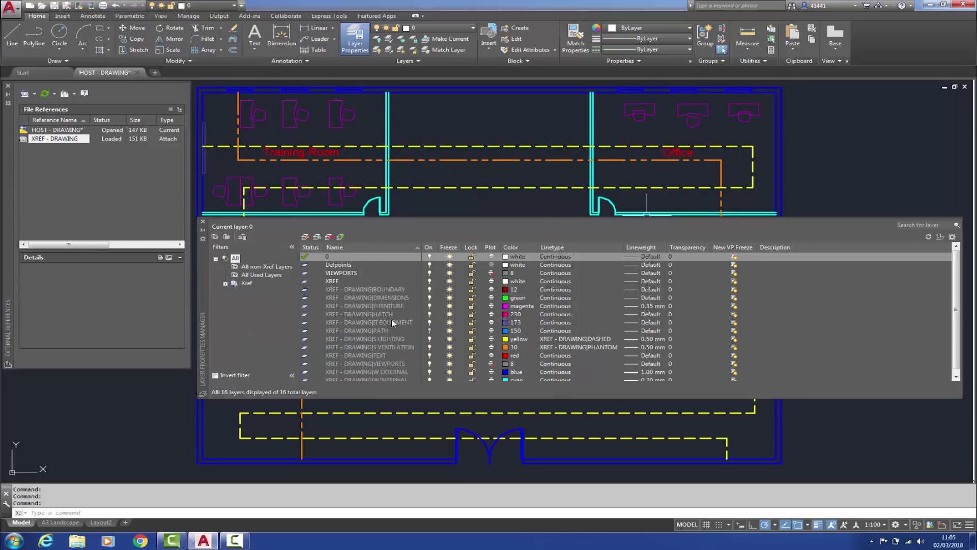
- Override the colour of the XREF - DRAWING|FURNITURE layer with blue
{"action": "left_click", "coordinate": [386, 307]}
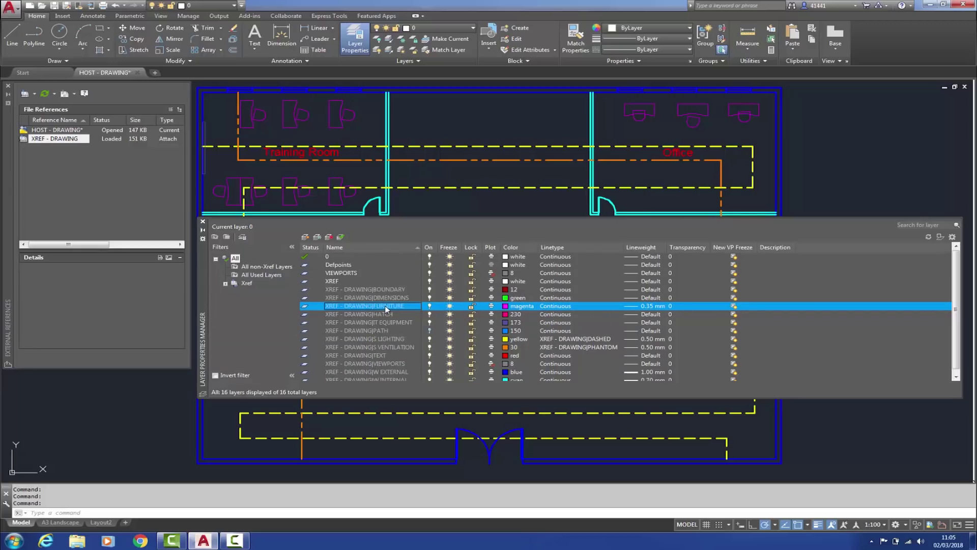
{"action": "left_click", "coordinate": [518, 306]}
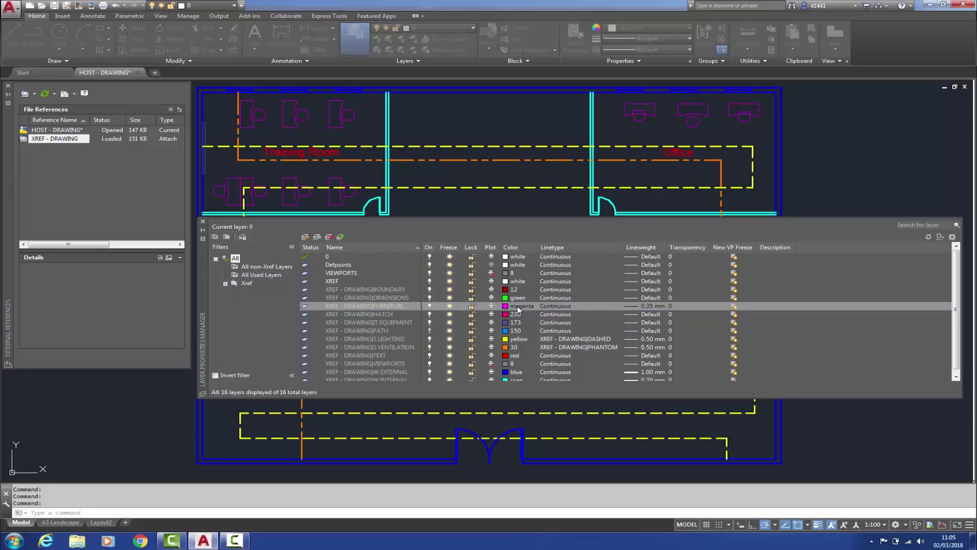
{"action": "left_click", "coordinate": [447, 292]}
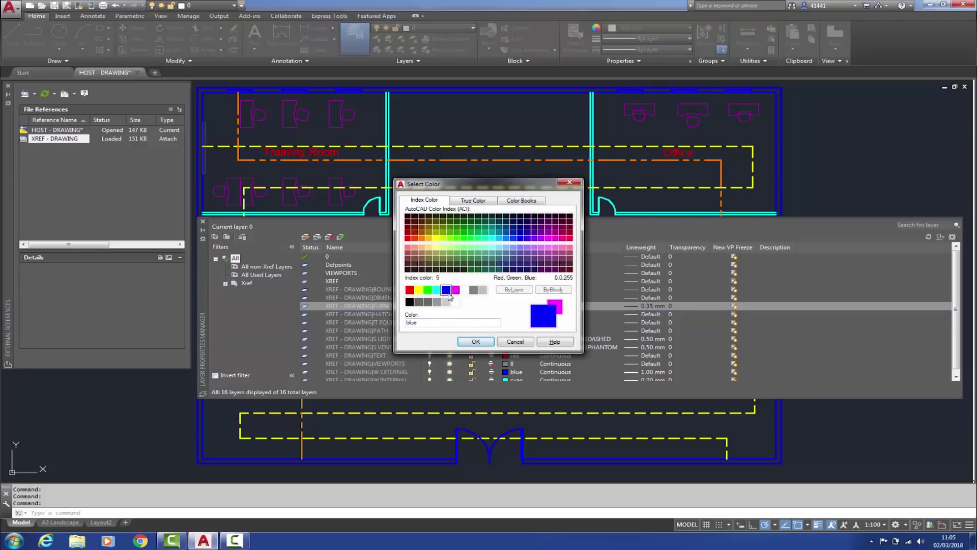
{"action": "left_click", "coordinate": [476, 342]}
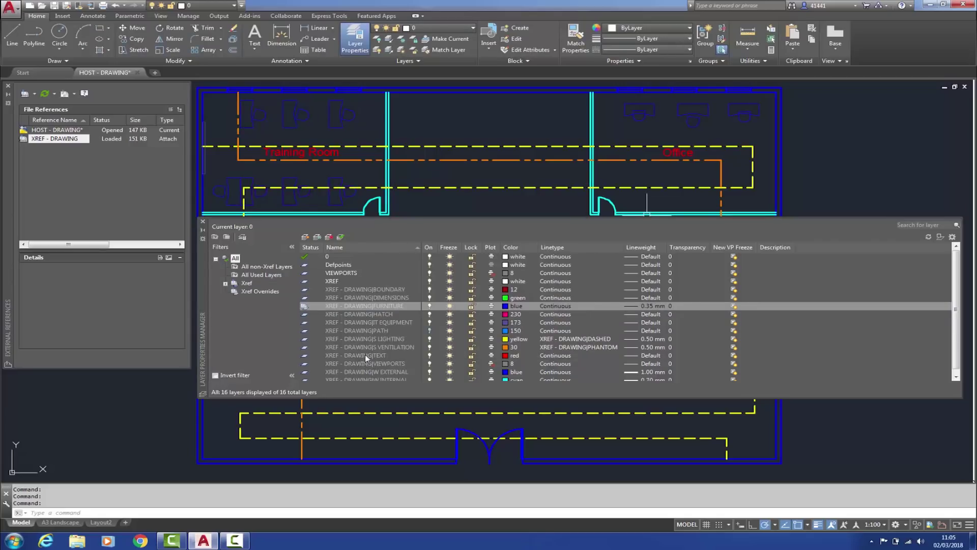
- Override the colour of the XREF - DRAWING|S LIGHTING and XREF - DRAWING|S VENTILATION layers with colour 8
{"action": "left_click", "coordinate": [371, 339]}
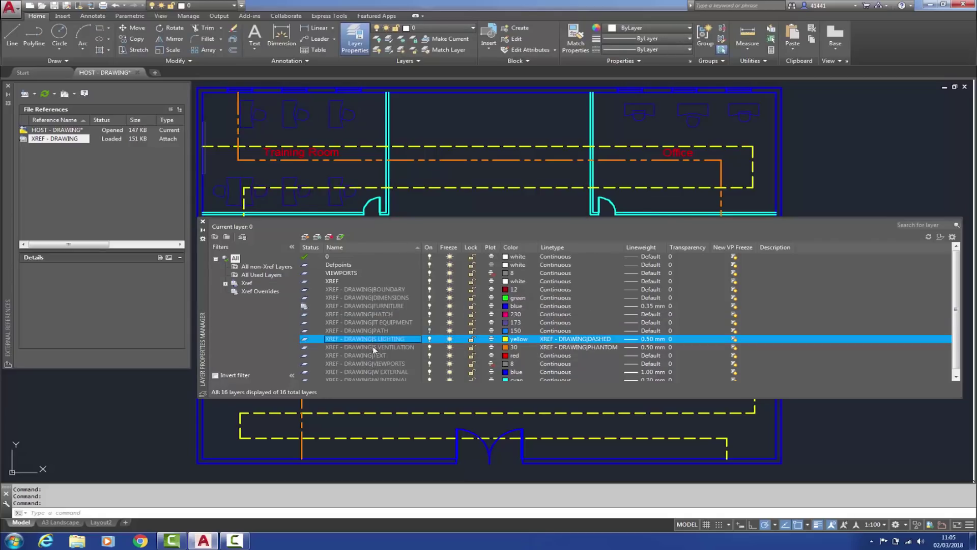
{"action": "left_click", "coordinate": [374, 349], "text": "ctrl"}
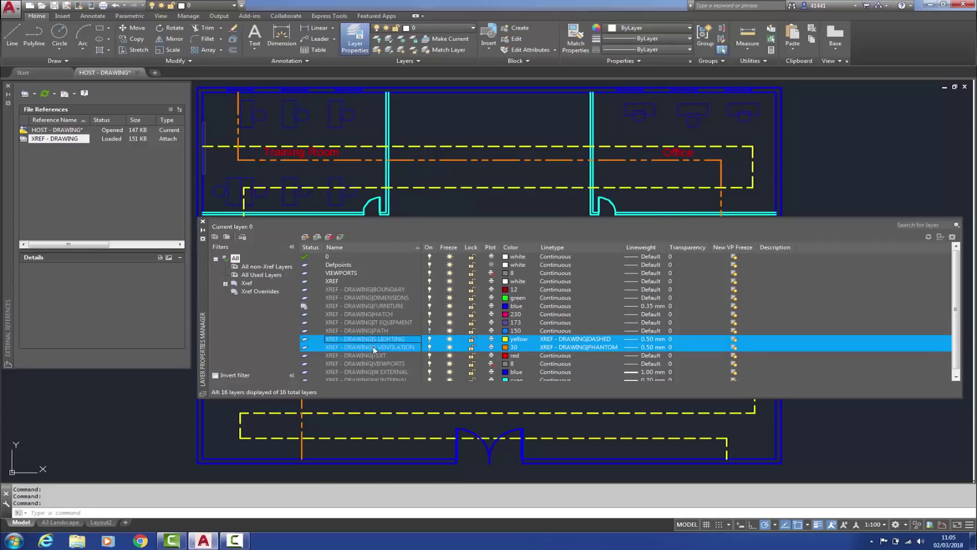
{"action": "left_click", "coordinate": [517, 341]}
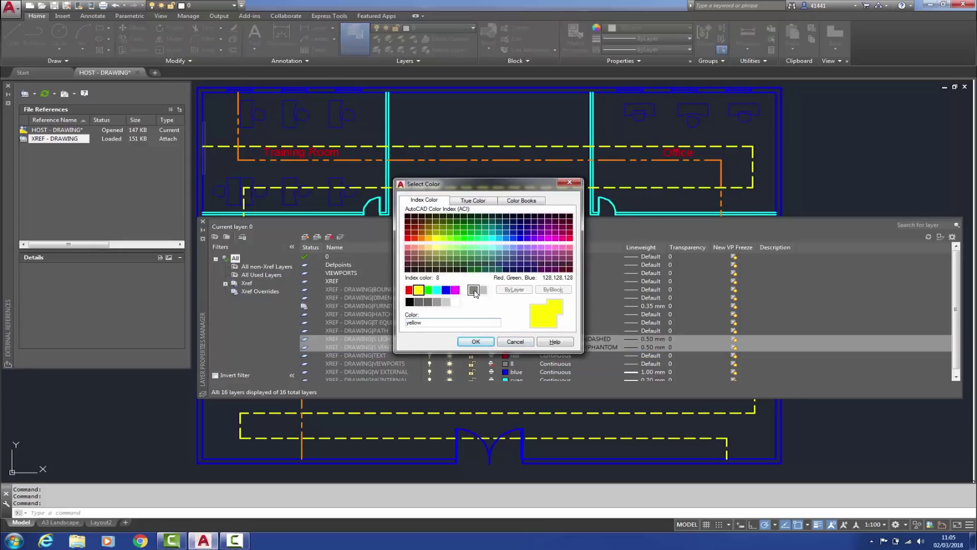
{"action": "left_click", "coordinate": [473, 290]}
{"action": "left_click", "coordinate": [476, 342]}
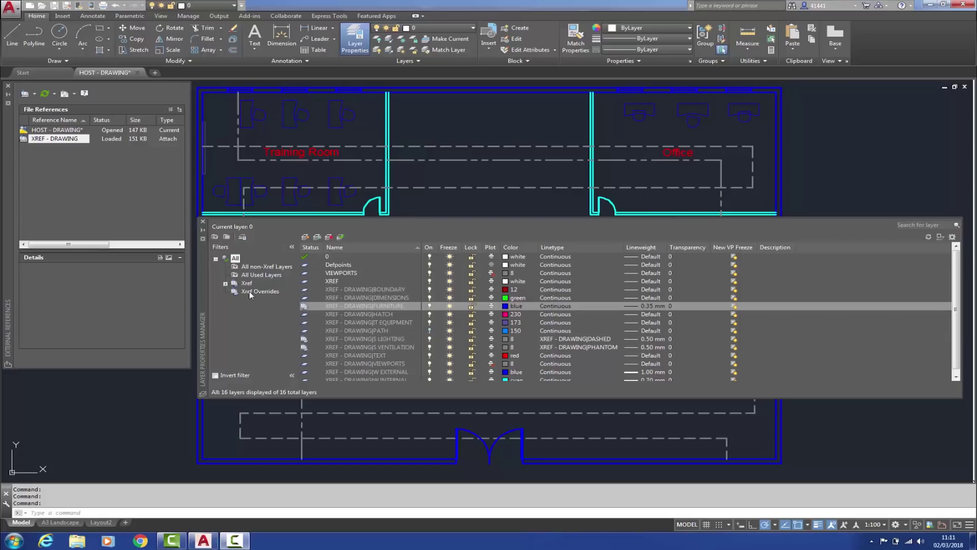
- List only the layers with xref overrides and compare the layer list with the override highlight on and off
{"action": "left_click", "coordinate": [250, 292]}
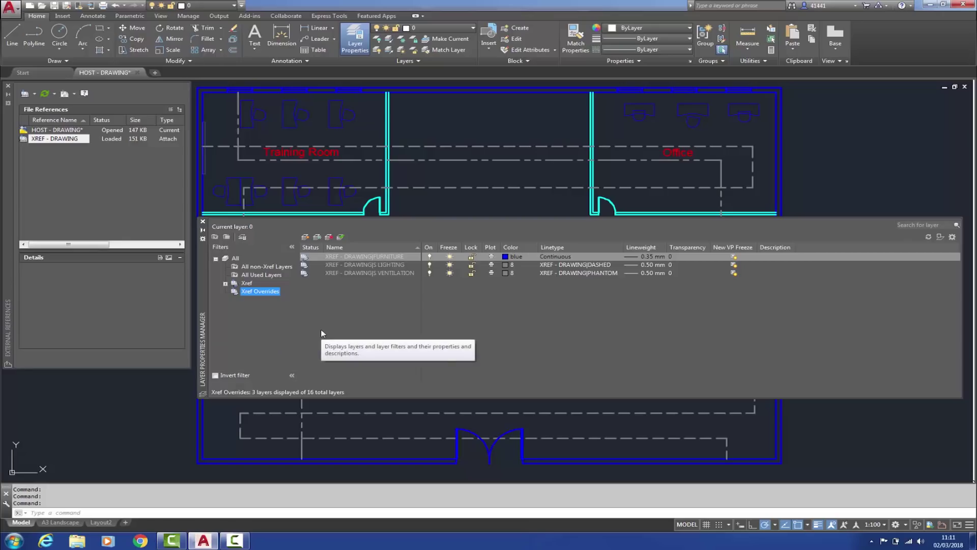
{"action": "left_click", "coordinate": [940, 237]}
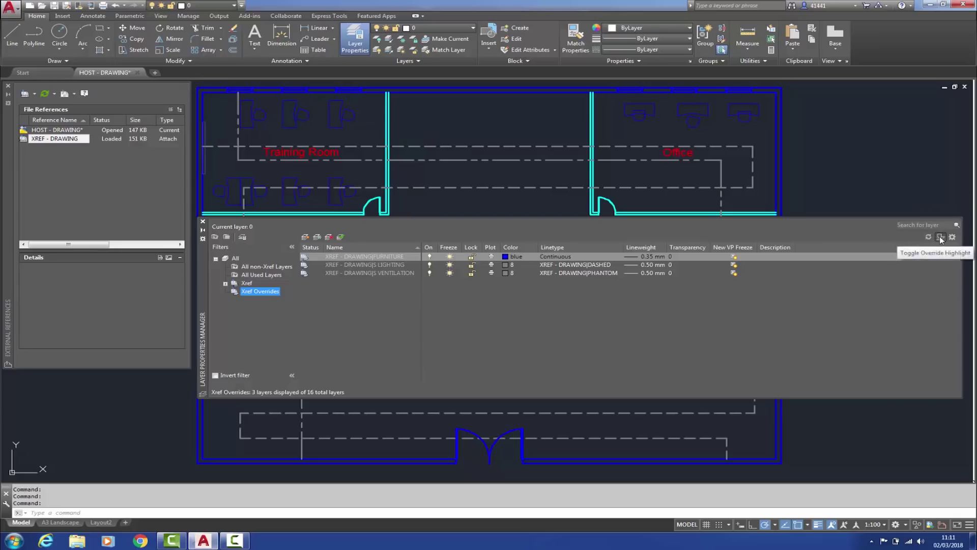
{"action": "left_click", "coordinate": [940, 237]}
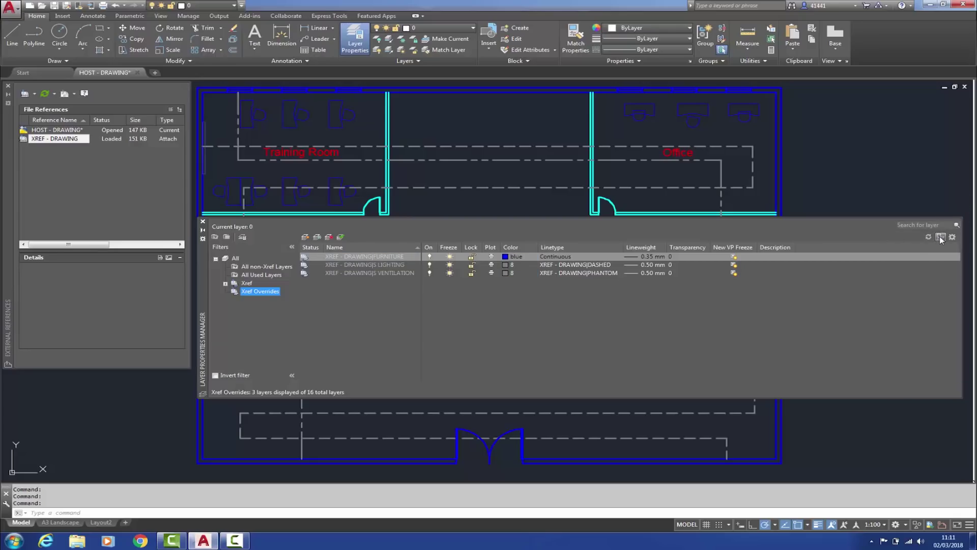
{"action": "left_click", "coordinate": [941, 237]}
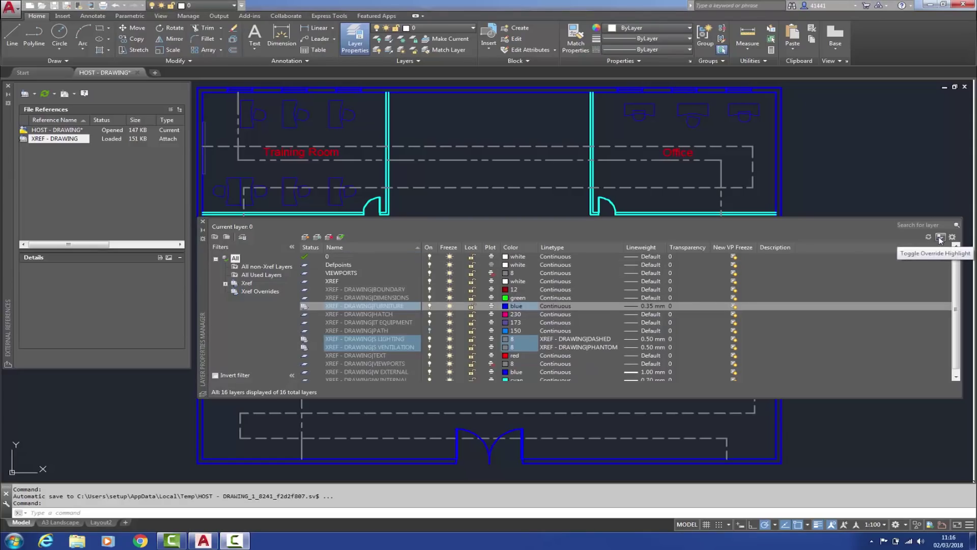
{"action": "left_click", "coordinate": [940, 238]}
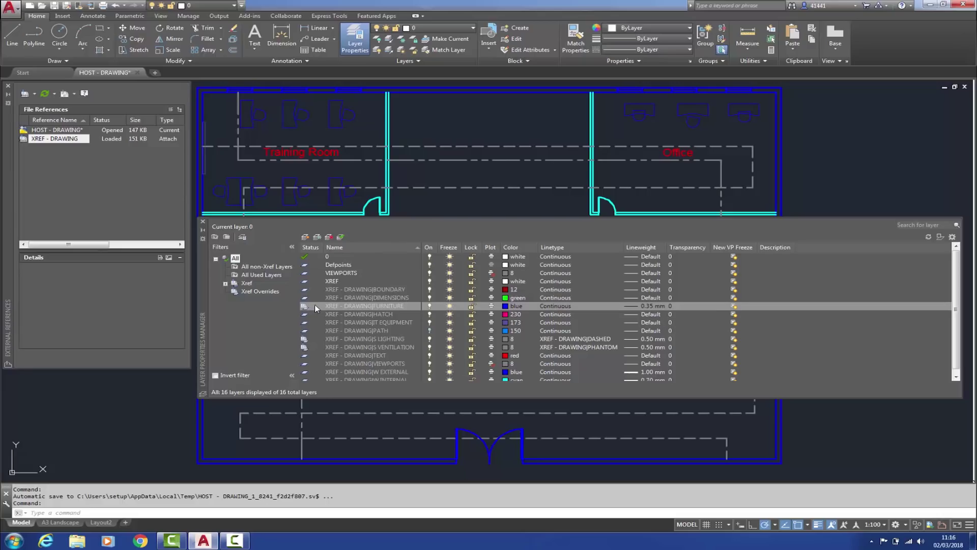
- Reset all properties of the overridden xref layers to their original values
{"action": "right_click", "coordinate": [247, 293]}
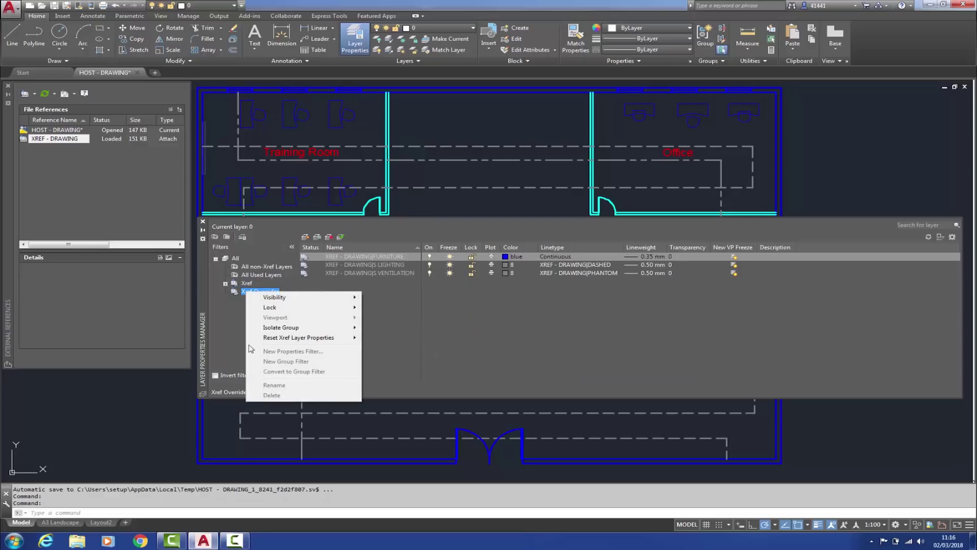
{"action": "mouse_move", "coordinate": [272, 340]}
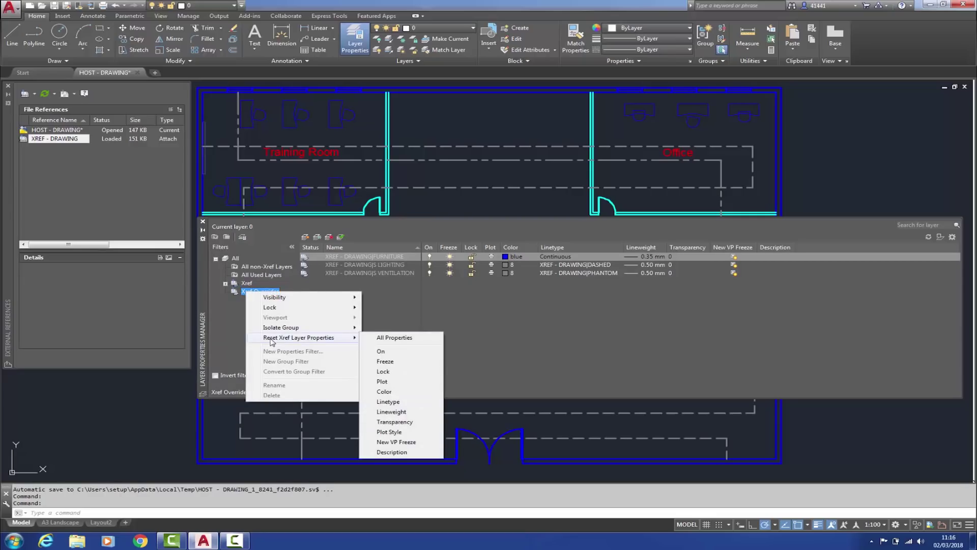
{"action": "left_click", "coordinate": [383, 337]}
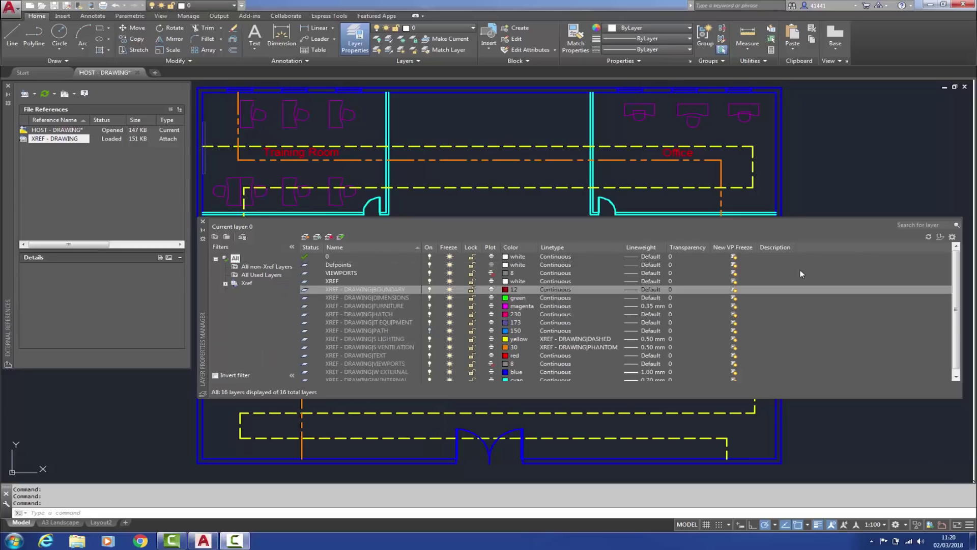
- Apply layer settings that retain xref overrides and reload only the On/Off and Lineweight properties, and close the layer manager
{"action": "left_click", "coordinate": [800, 272]}
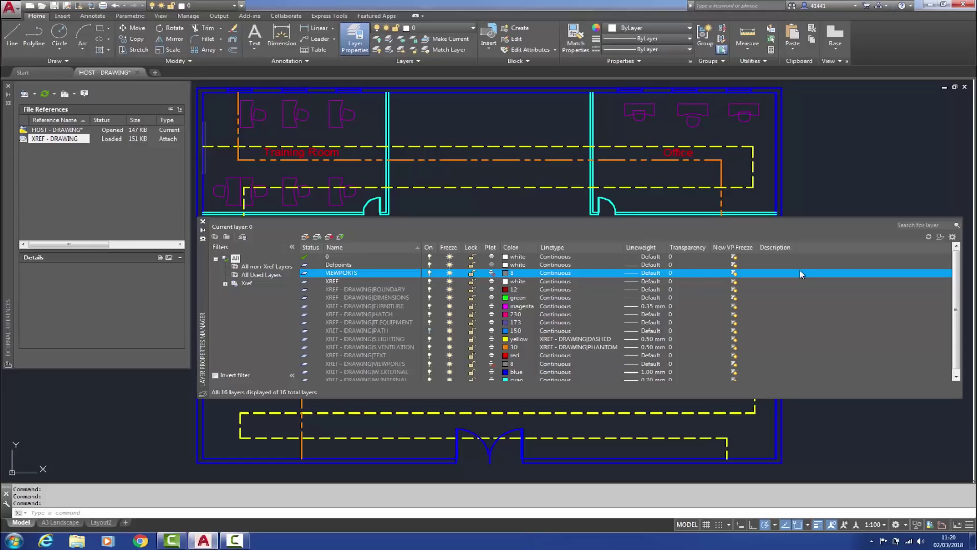
{"action": "left_click", "coordinate": [952, 236]}
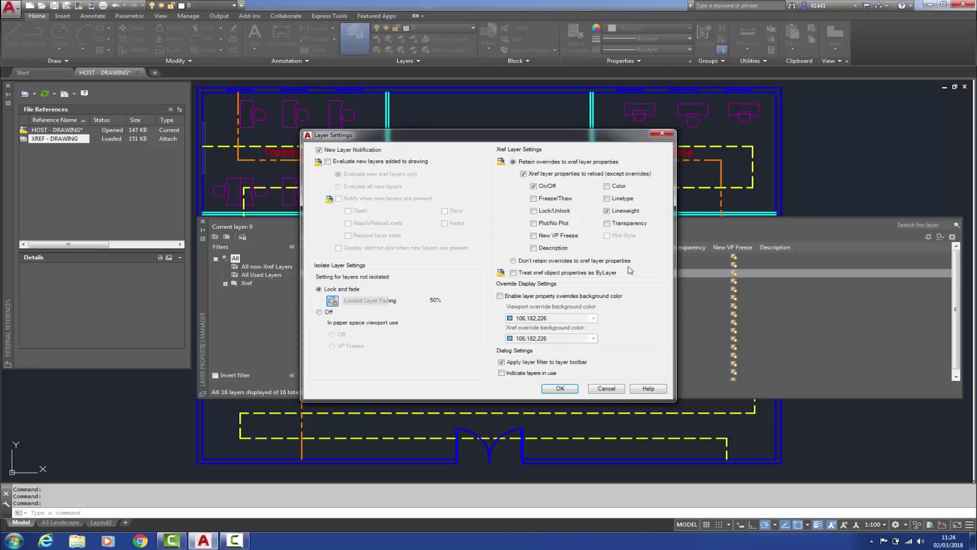
{"action": "left_click", "coordinate": [560, 388]}
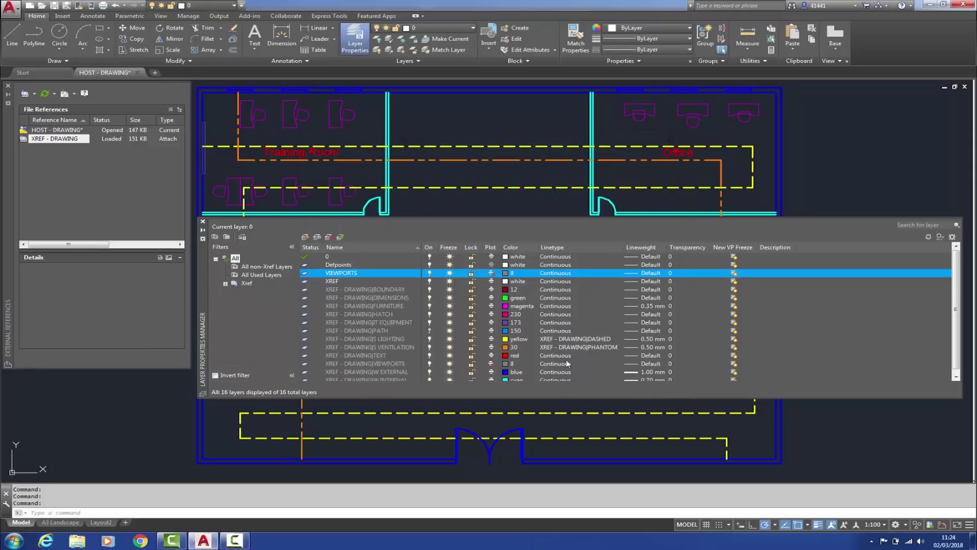
{"action": "left_click", "coordinate": [202, 221]}
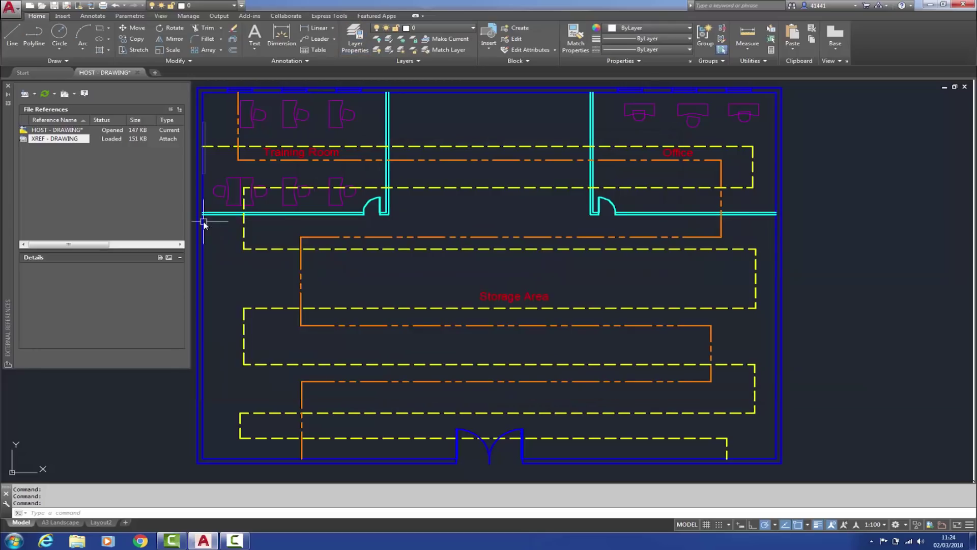
- Open the source drawing XREF - DRAWING from the DRAWINGS folder
{"action": "left_click", "coordinate": [44, 9]}
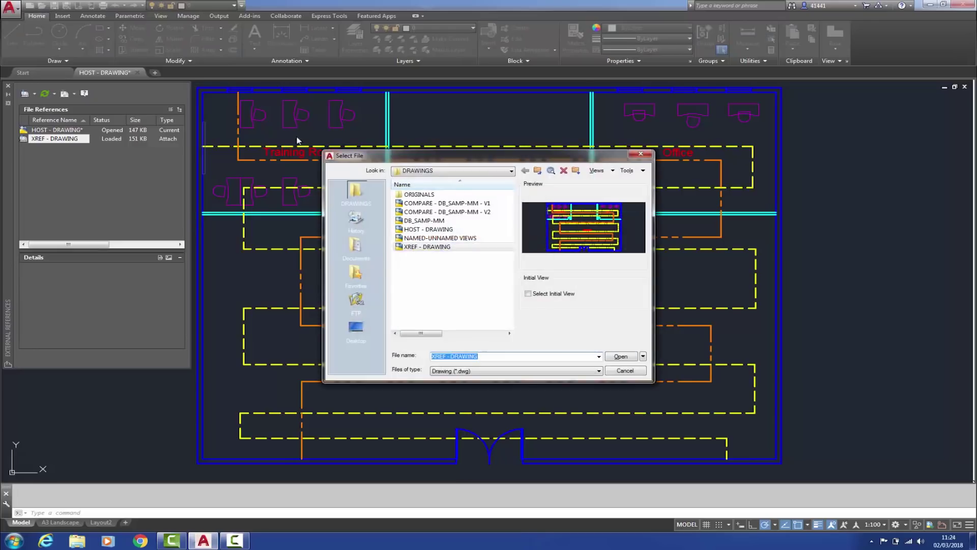
{"action": "left_click", "coordinate": [407, 246]}
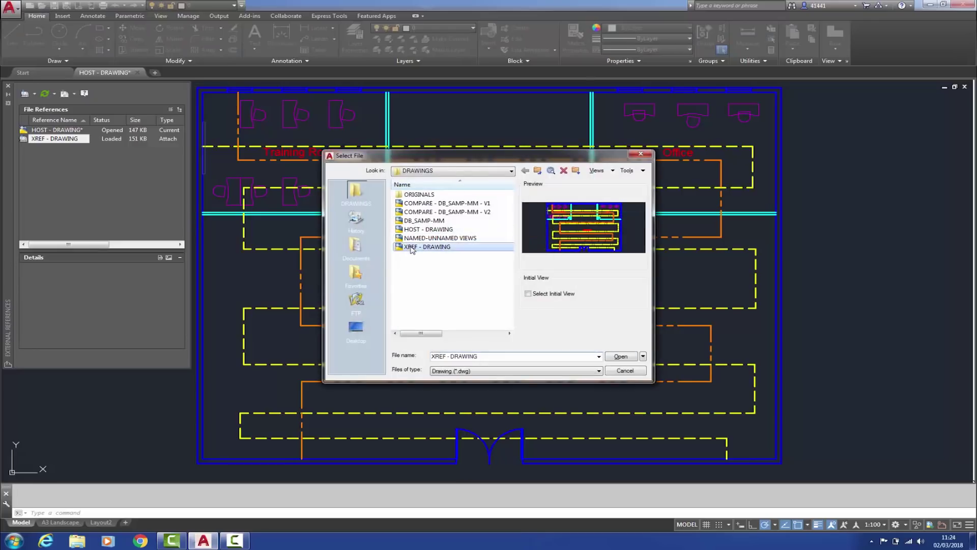
{"action": "left_click", "coordinate": [614, 357]}
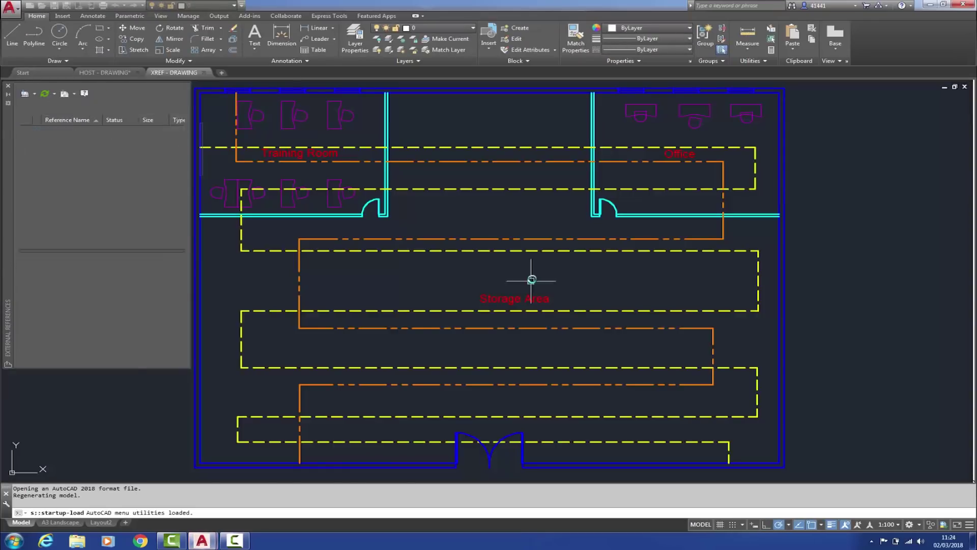
- Turn off the FURNITURE layer in XREF - DRAWING
{"action": "left_click", "coordinate": [356, 41]}
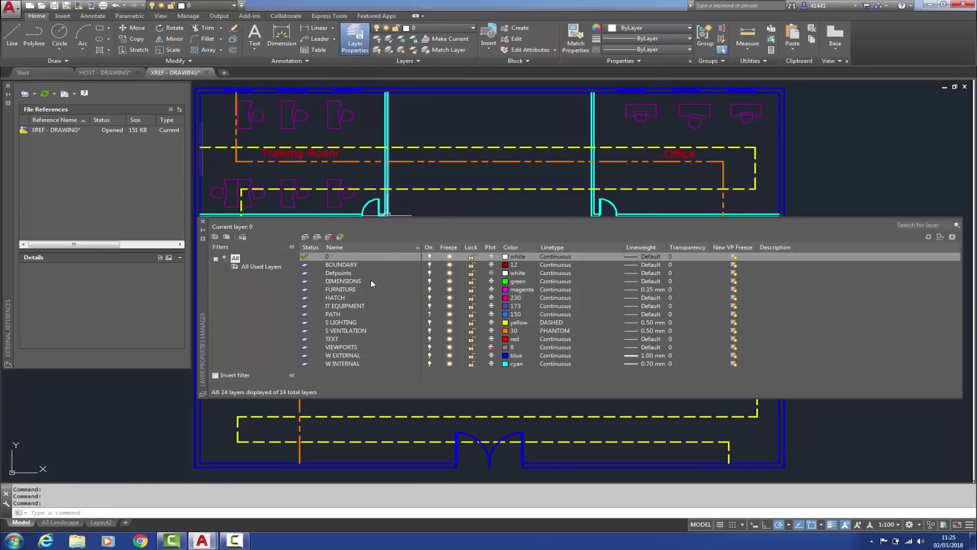
{"action": "left_click", "coordinate": [387, 289]}
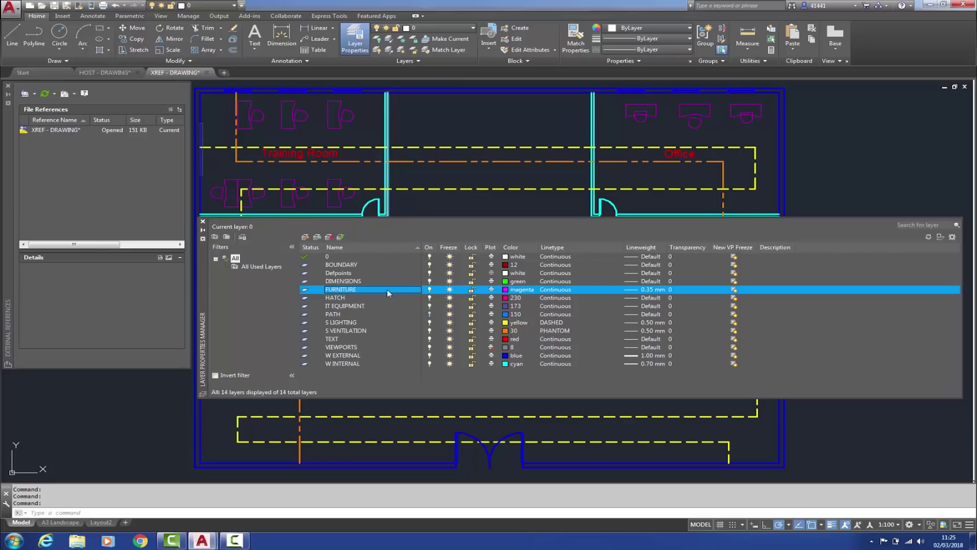
{"action": "left_click", "coordinate": [429, 289]}
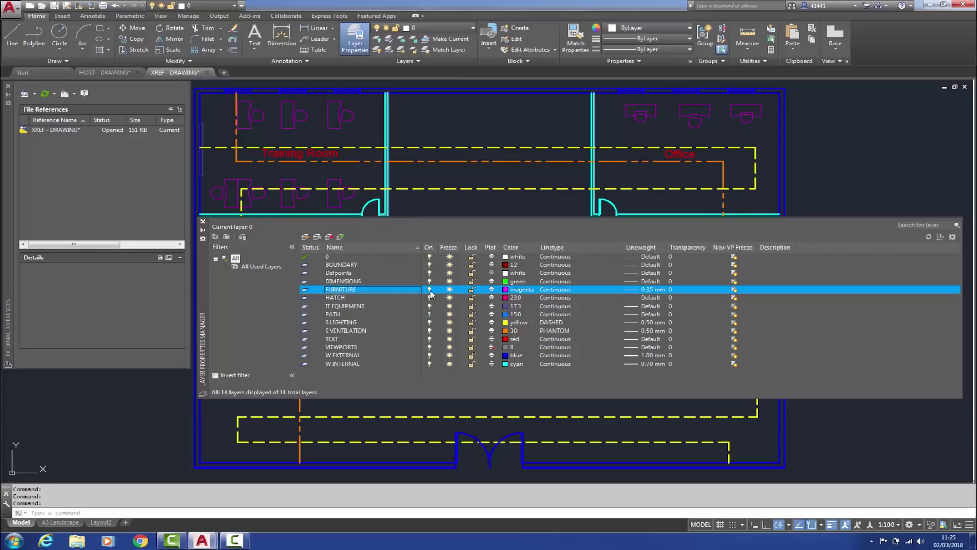
- Set the lineweight of the S LIGHTING and S VENTILATION layers to 0.18 mm
{"action": "left_click", "coordinate": [350, 322]}
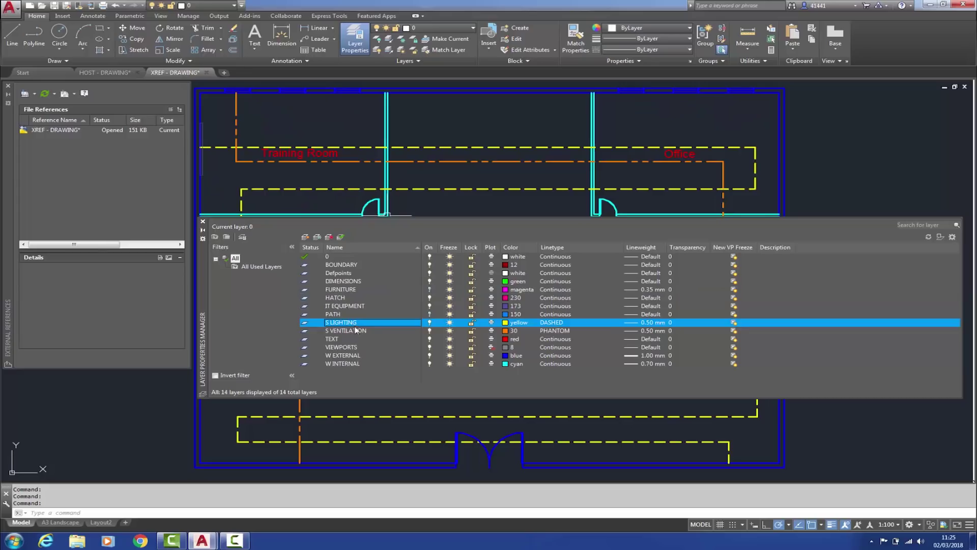
{"action": "left_click", "coordinate": [355, 331], "text": "shift"}
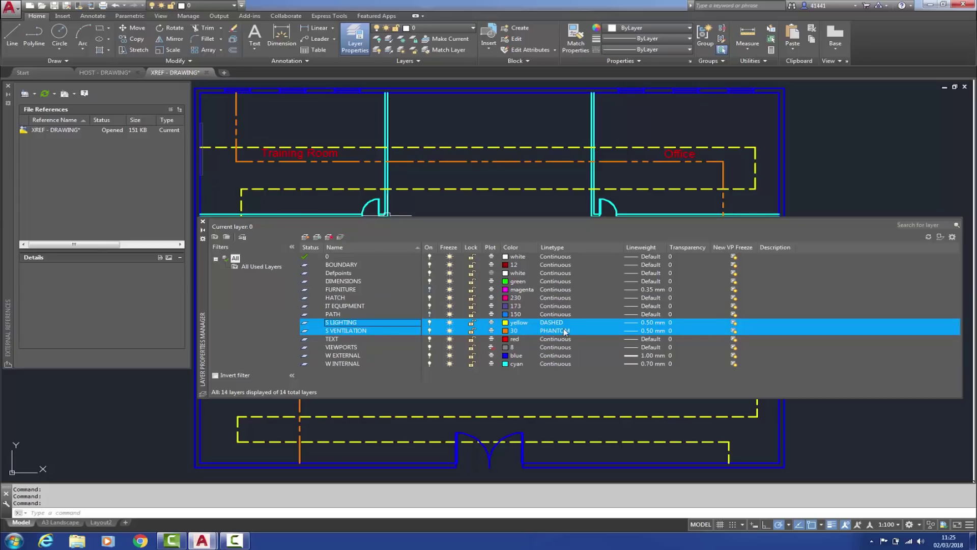
{"action": "left_click", "coordinate": [640, 323]}
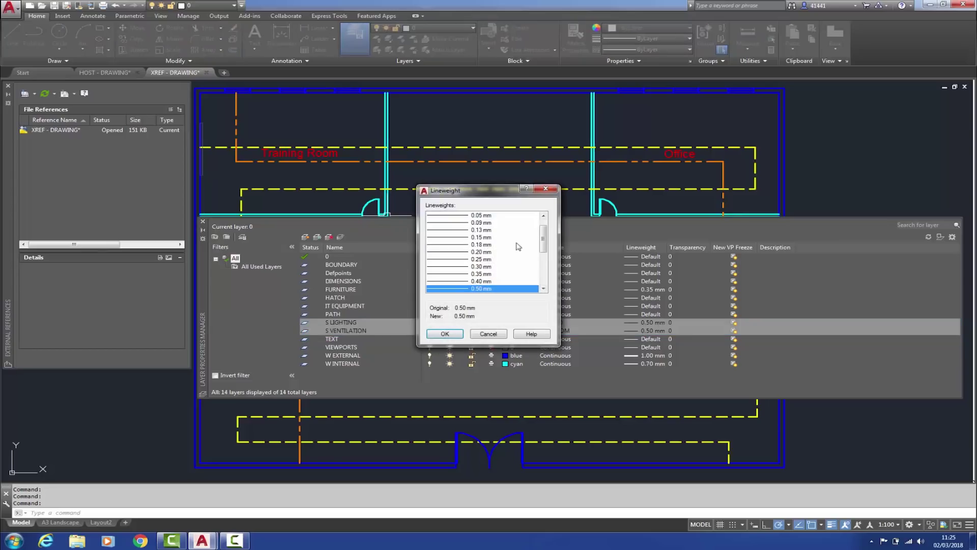
{"action": "left_click", "coordinate": [467, 246]}
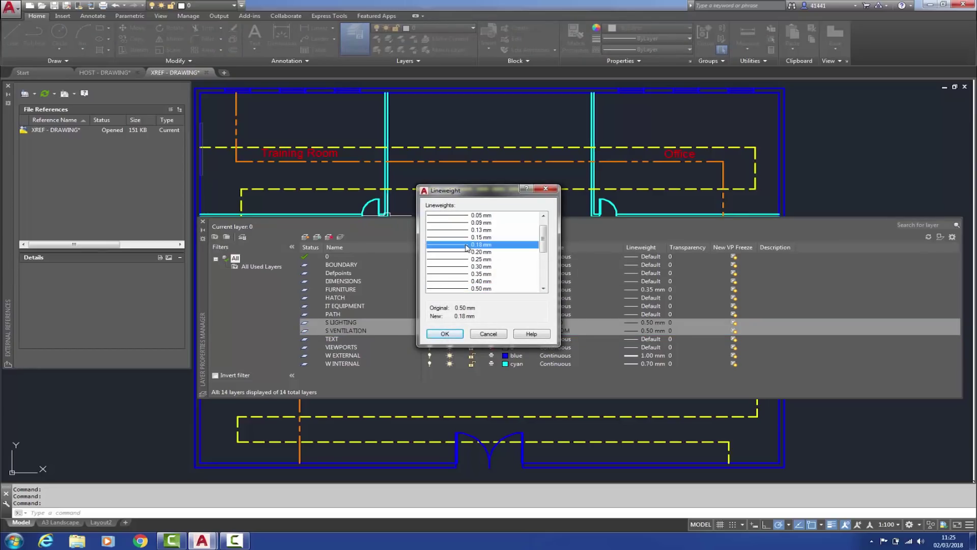
{"action": "left_click", "coordinate": [445, 333]}
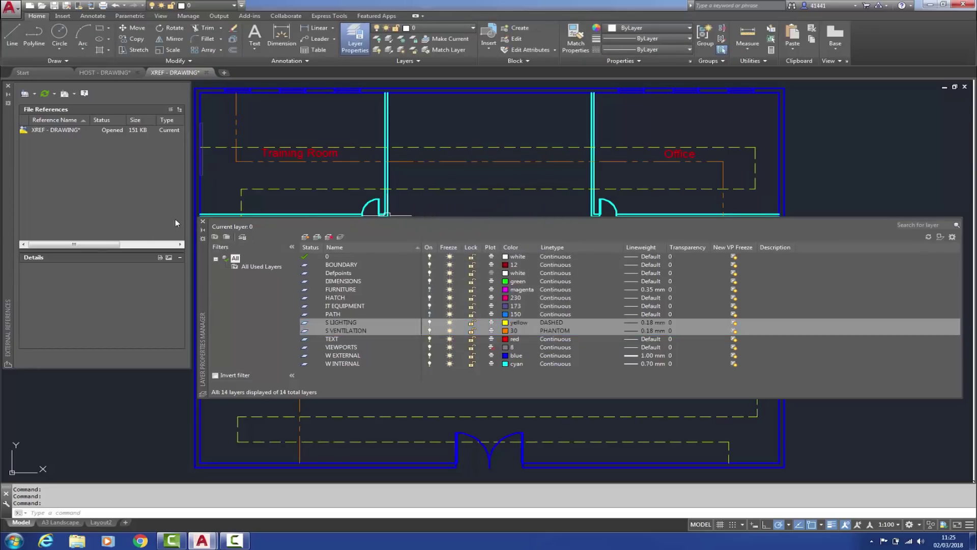
- Save and close XREF - DRAWING, and reload the changed reference in the host drawing
{"action": "left_click", "coordinate": [203, 221]}
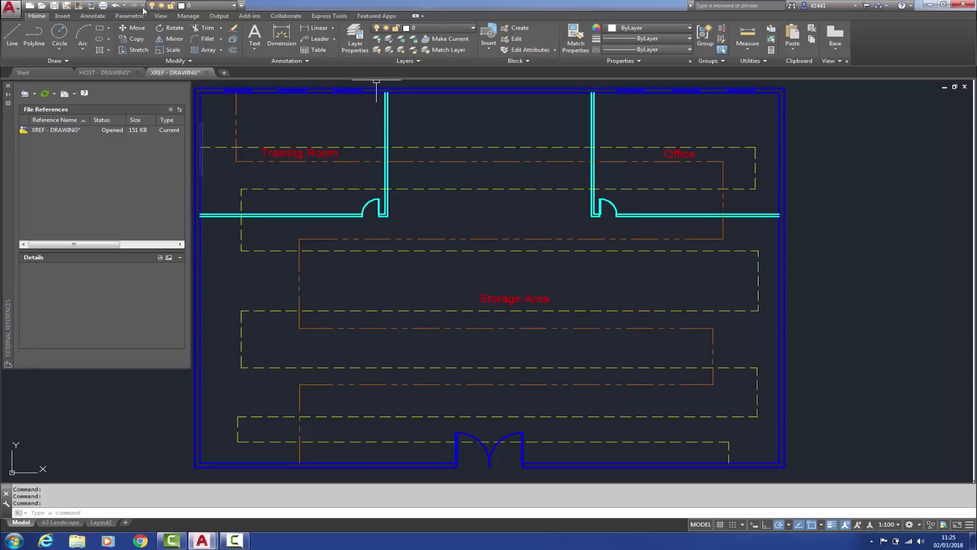
{"action": "left_click", "coordinate": [55, 6]}
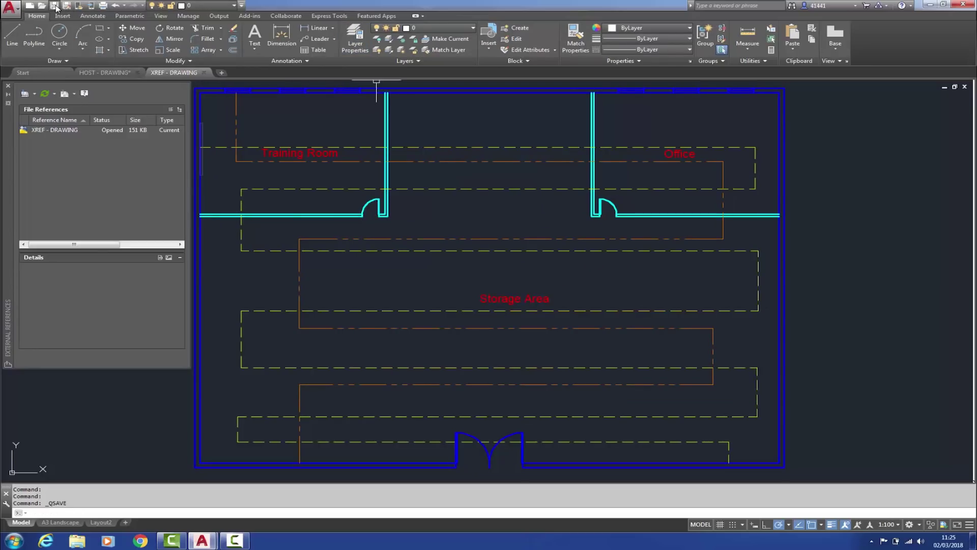
{"action": "left_click", "coordinate": [204, 74]}
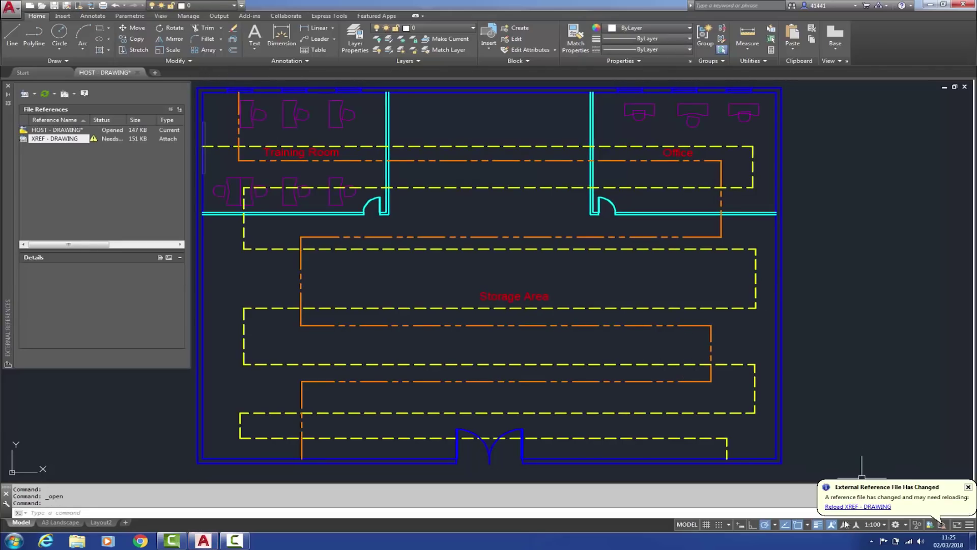
{"action": "left_click", "coordinate": [840, 507]}
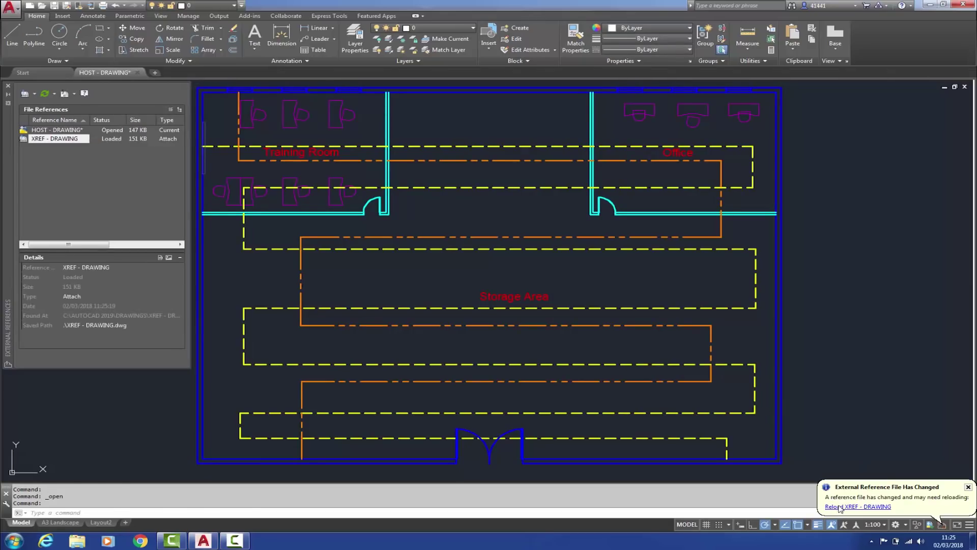